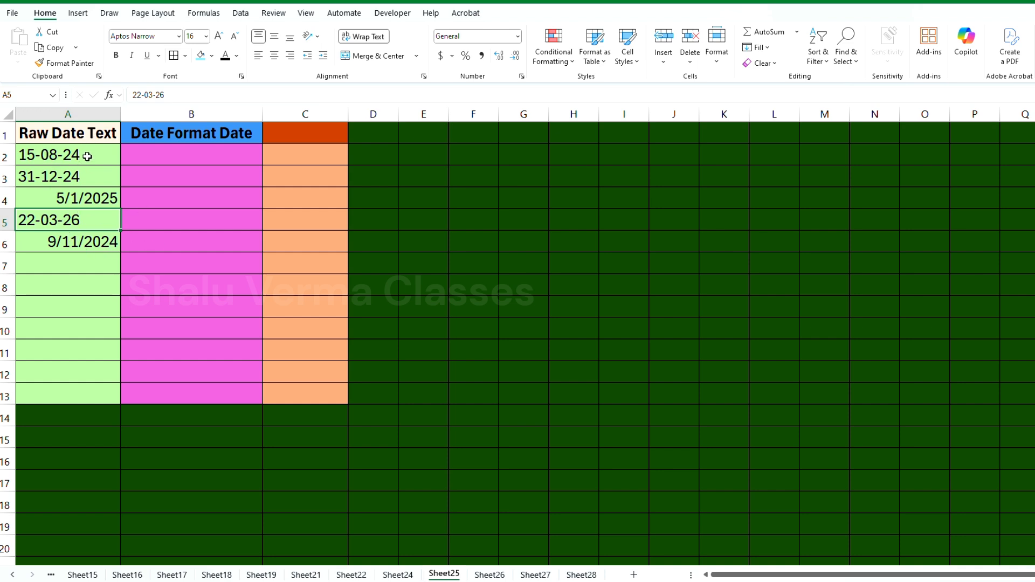
Custom-sort only the selected cells A2:A6 by Raw Date Text, on cell values in A to Z order
left_click_drag(86, 155, 94, 234)
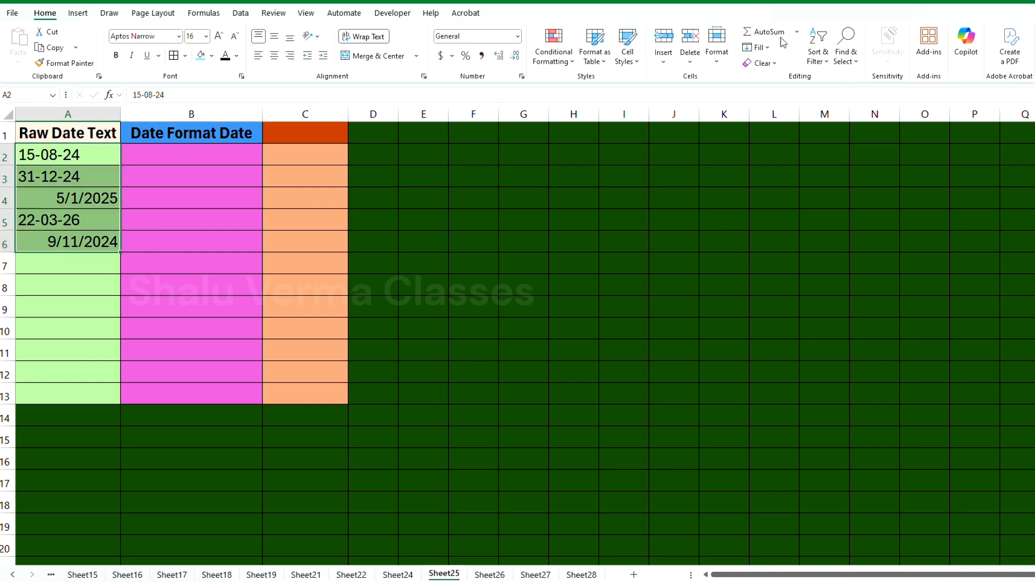
left_click(827, 64)
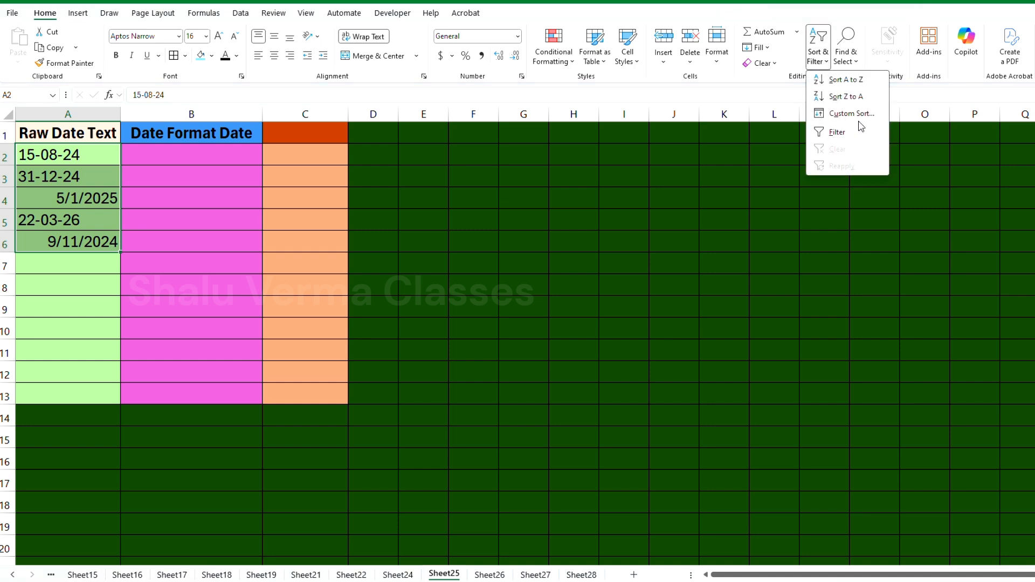
left_click(860, 120)
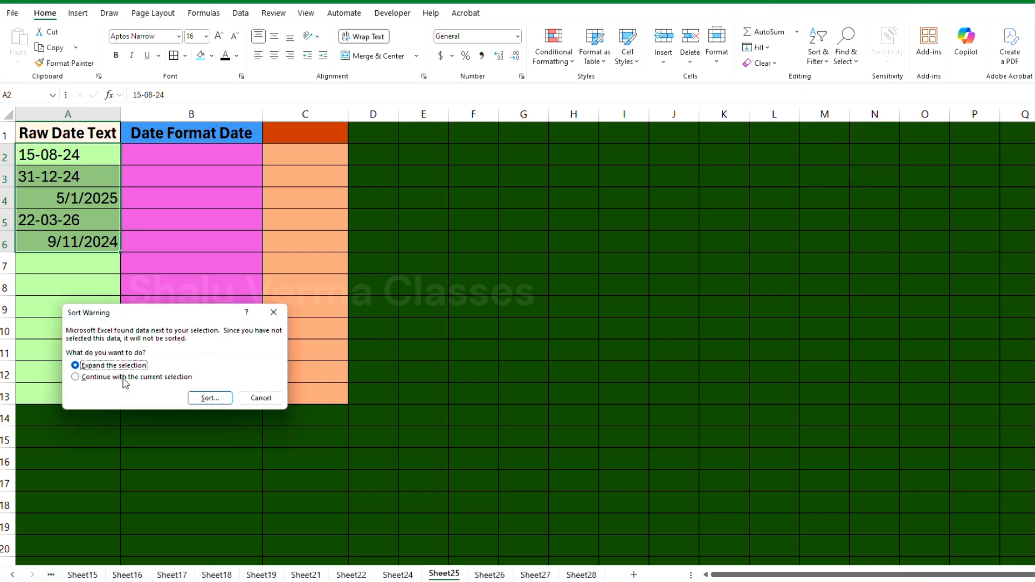
left_click(125, 378)
left_click(218, 399)
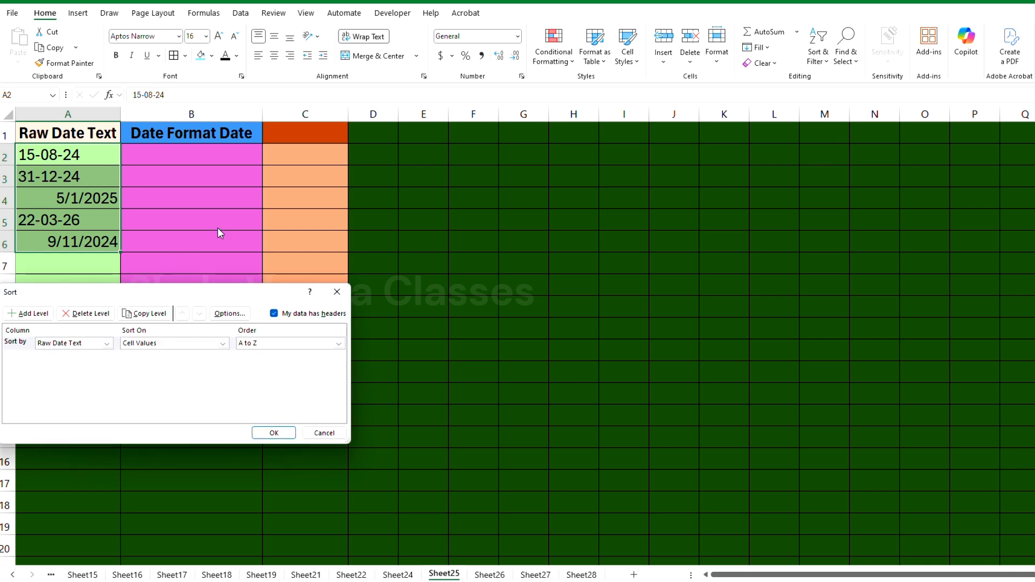
left_click(107, 344)
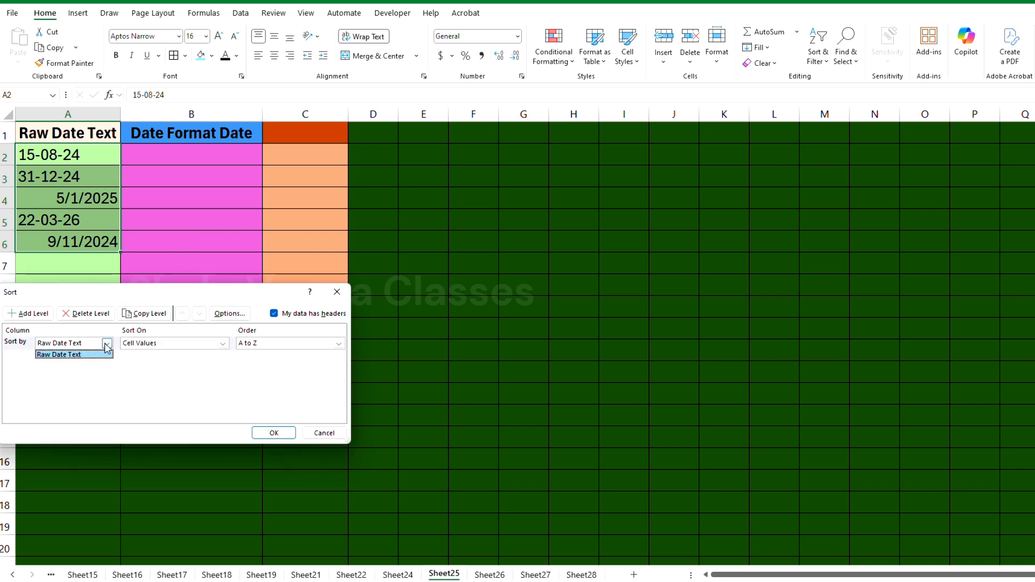
left_click(84, 358)
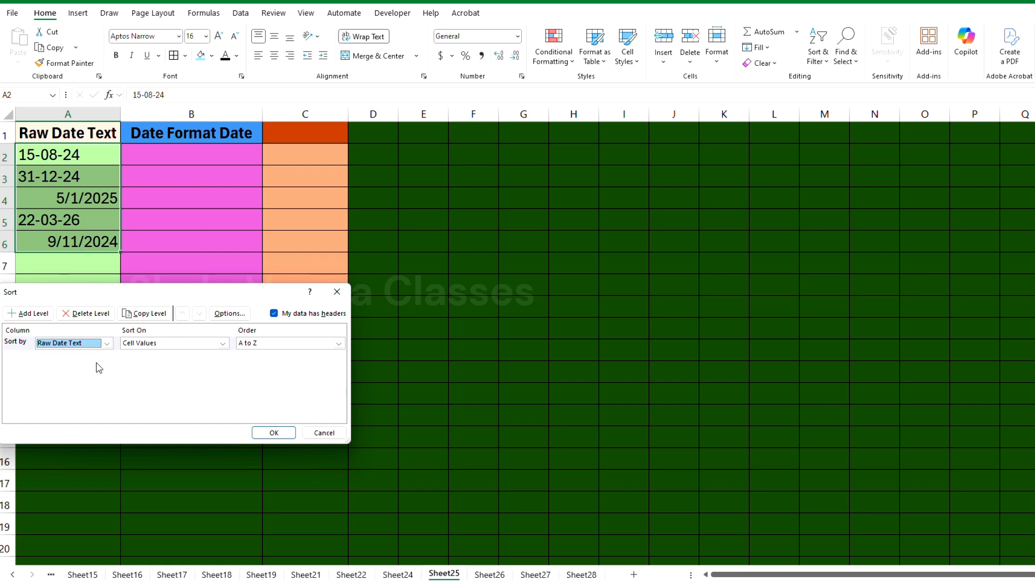
left_click(273, 434)
Check the order of the sorted dates in column A, and undo the sort
left_click(76, 163)
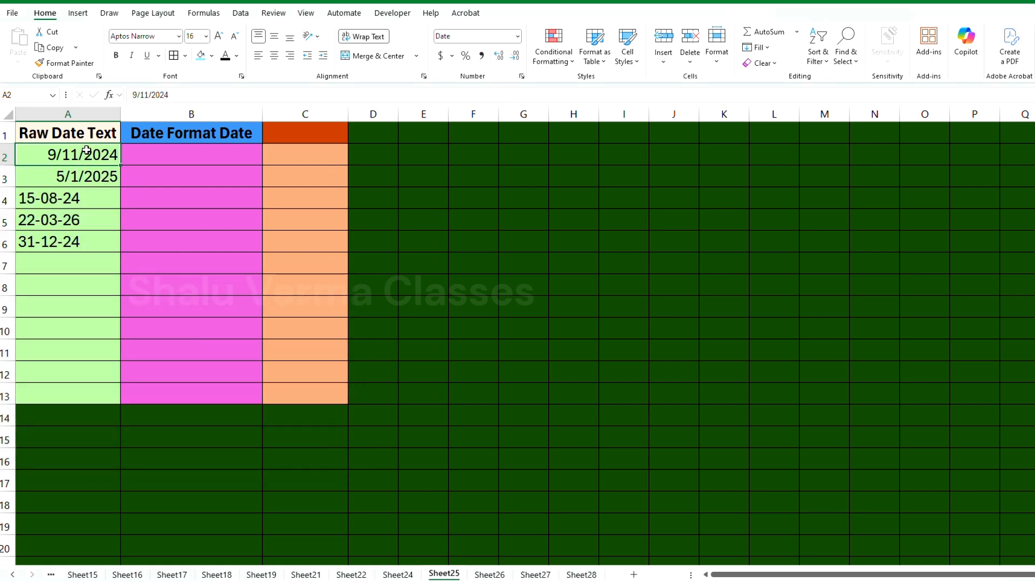
left_click_drag(86, 151, 83, 238)
left_click(87, 196)
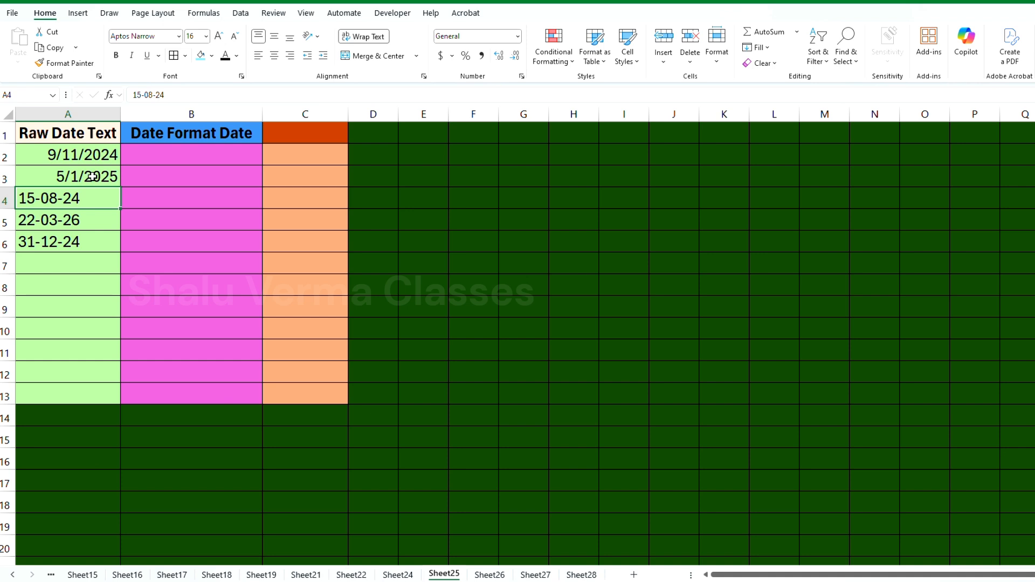
left_click(95, 158)
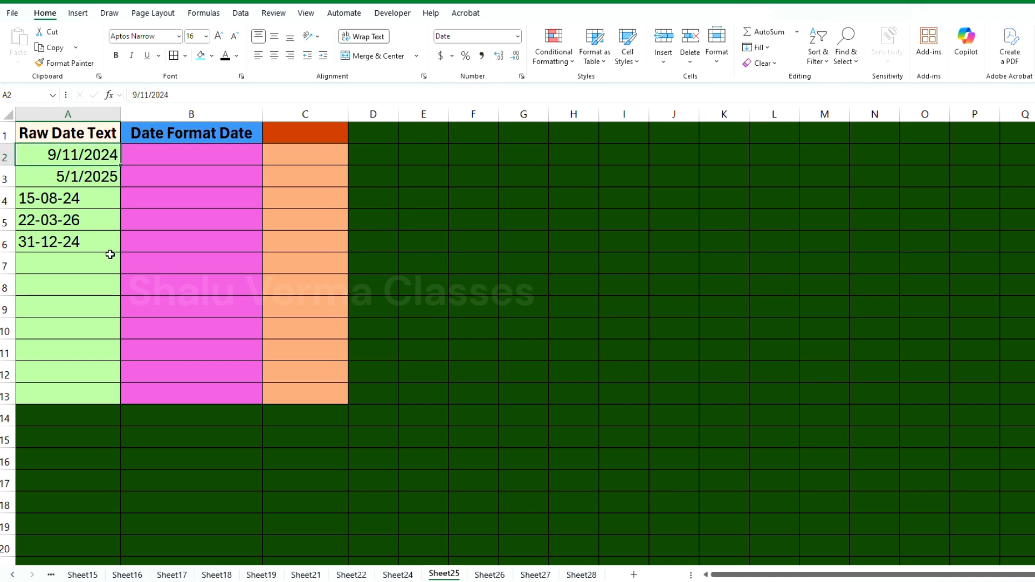
key("ctrl+z")
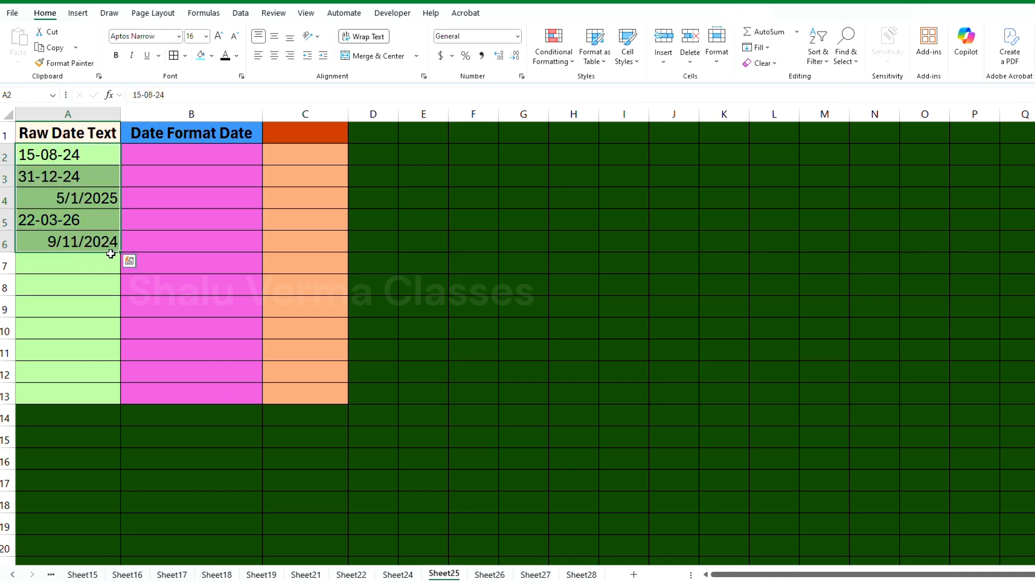
Enter the date 15-08-24 in cell A7, below the existing raw dates
left_click(160, 160)
left_click(50, 267)
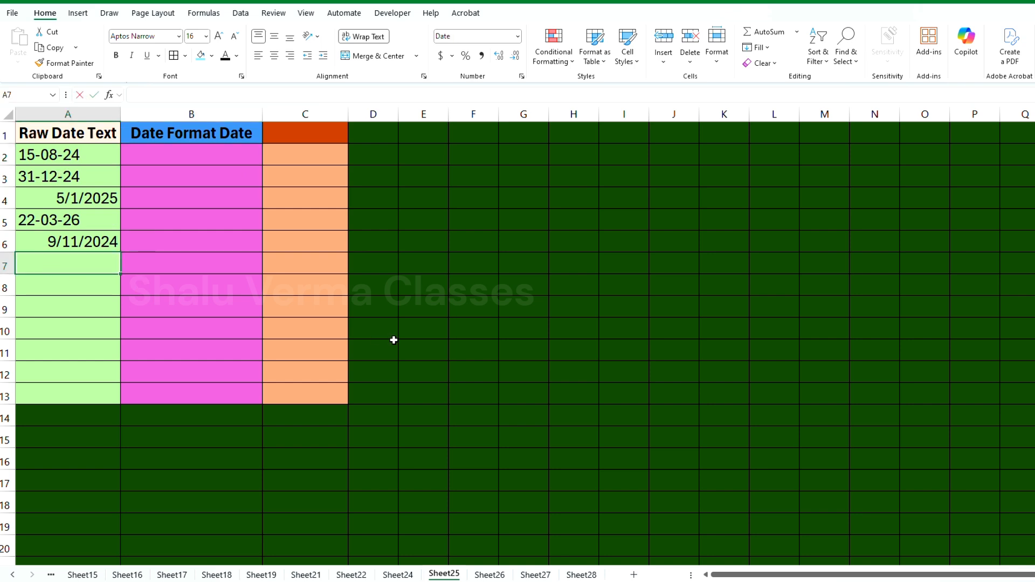
type("15-0")
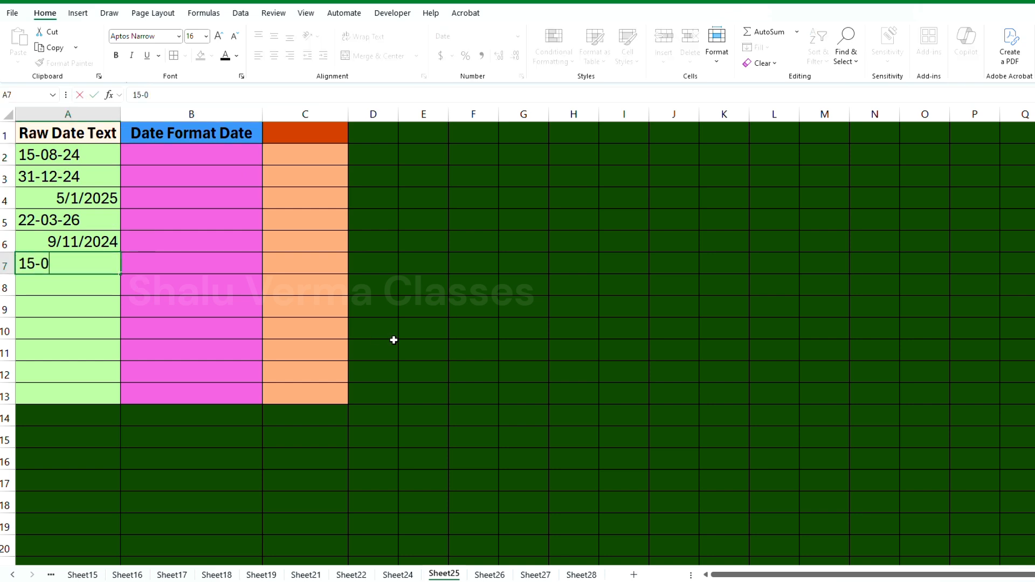
type("8-24")
key("Return")
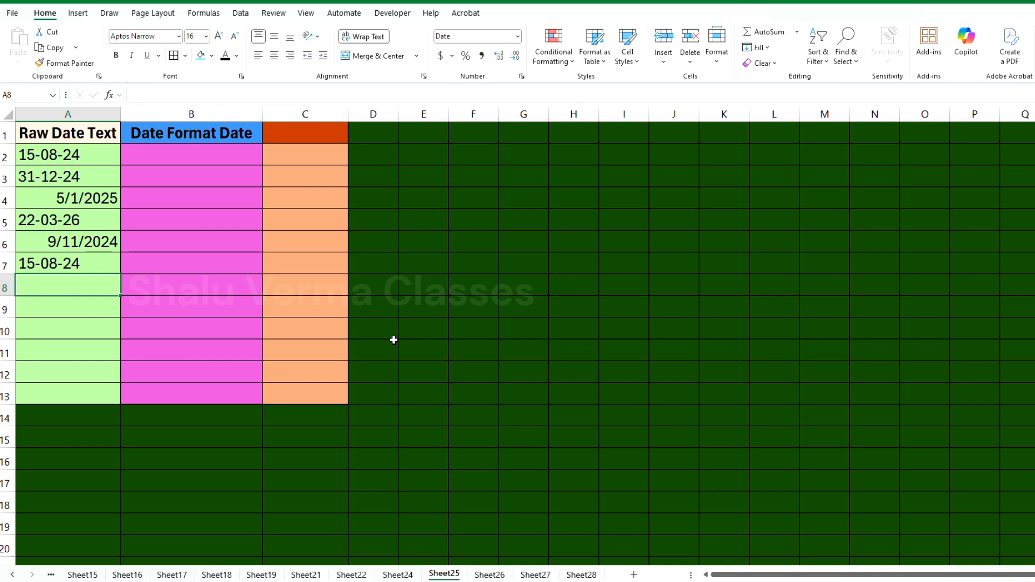
Enter the date 30-12-24 in cell A8
type("30-1")
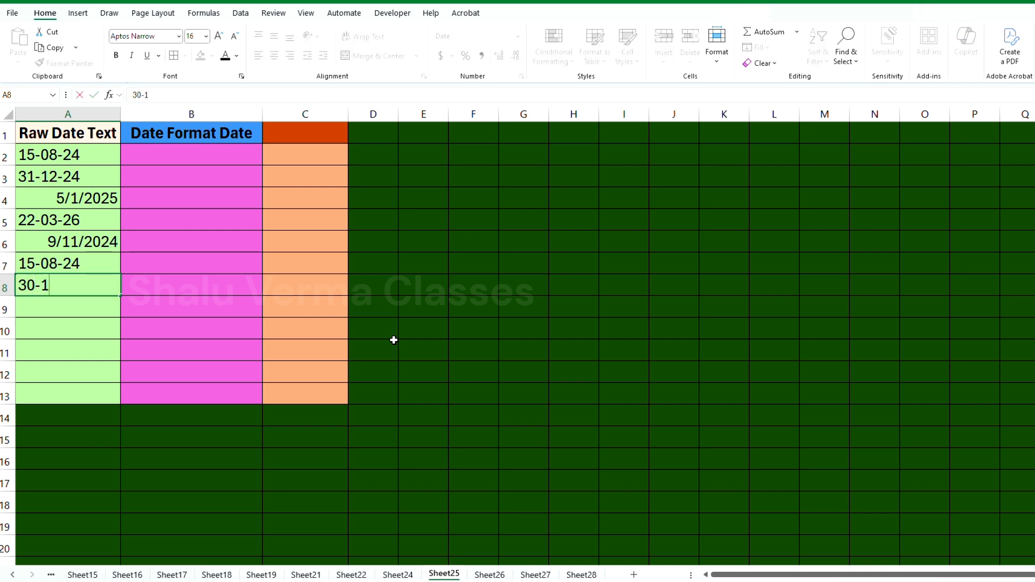
type("2-24")
key("Return")
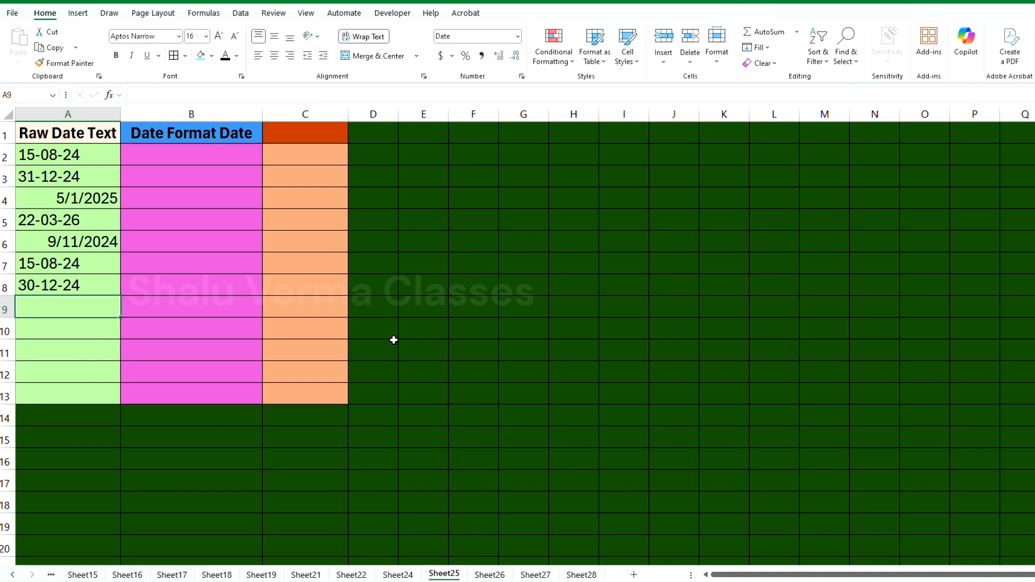
Clear the two test dates from cells A7 and A8
key("Up")
key("Up")
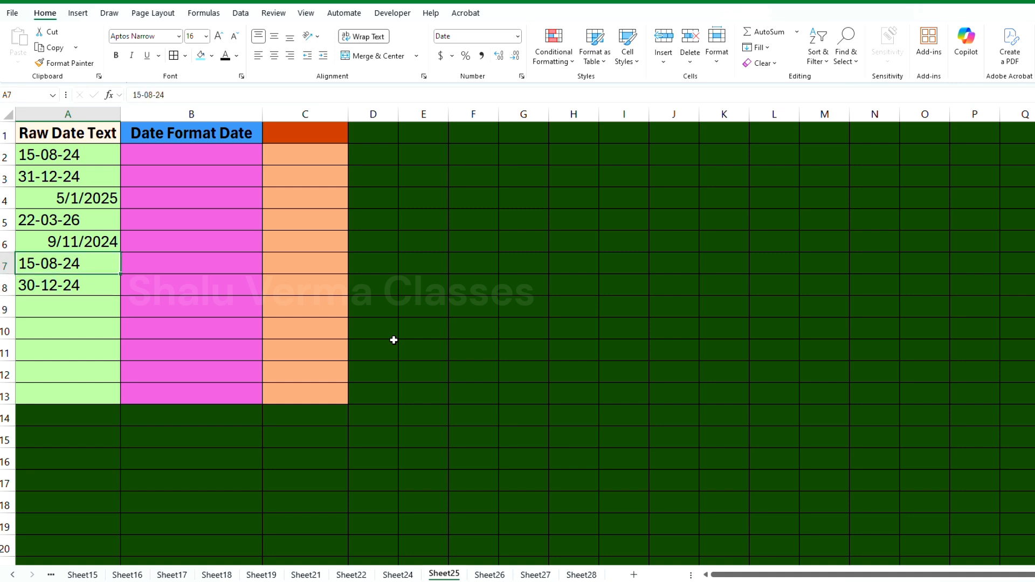
key("Delete")
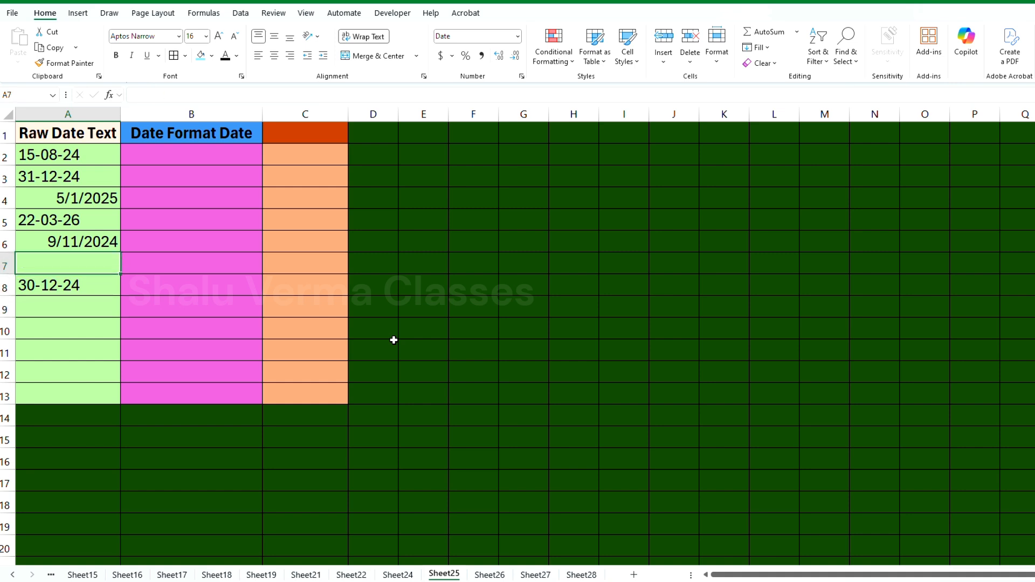
key("Down")
key("Delete")
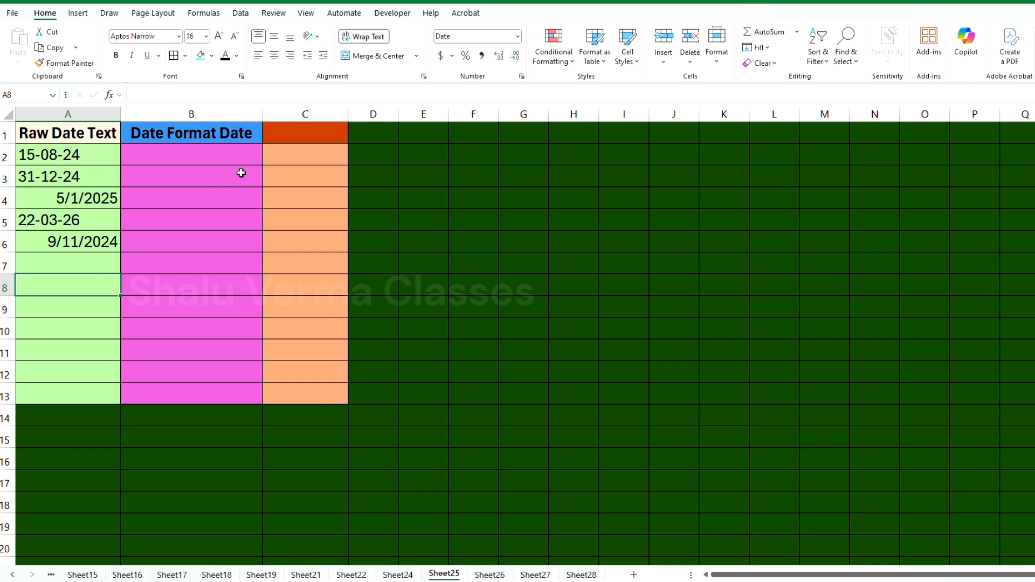
Start a DATE formula in B2 with RIGHT(A2,2)+2000 as the year, and open a MID function for the month
left_click(199, 150)
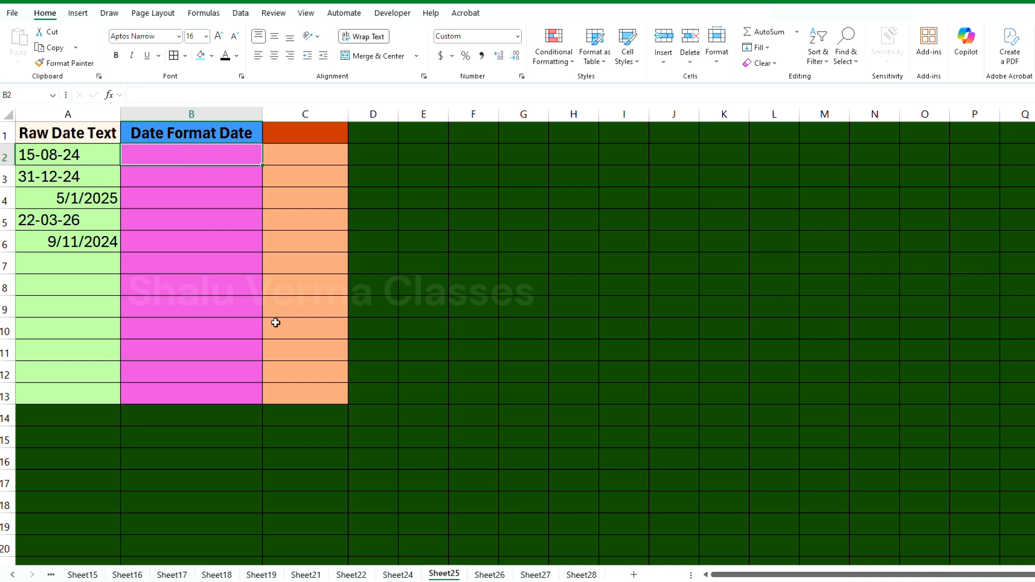
type("=")
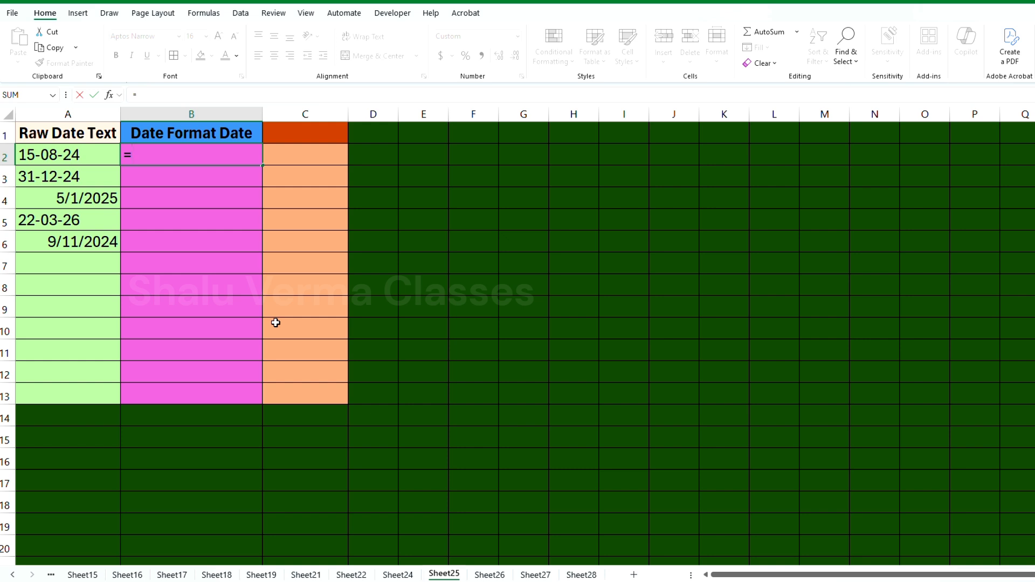
type("da")
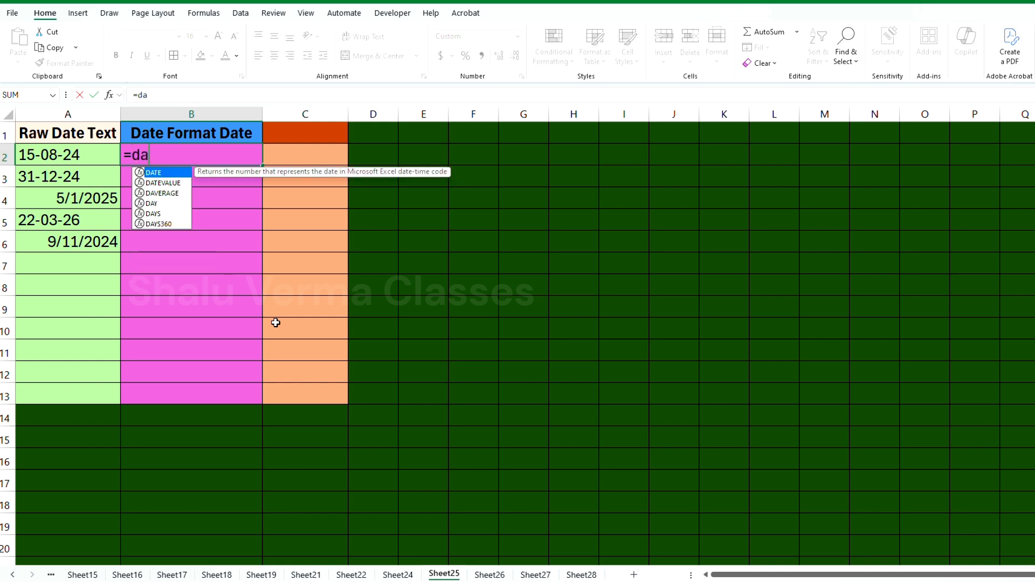
type("te")
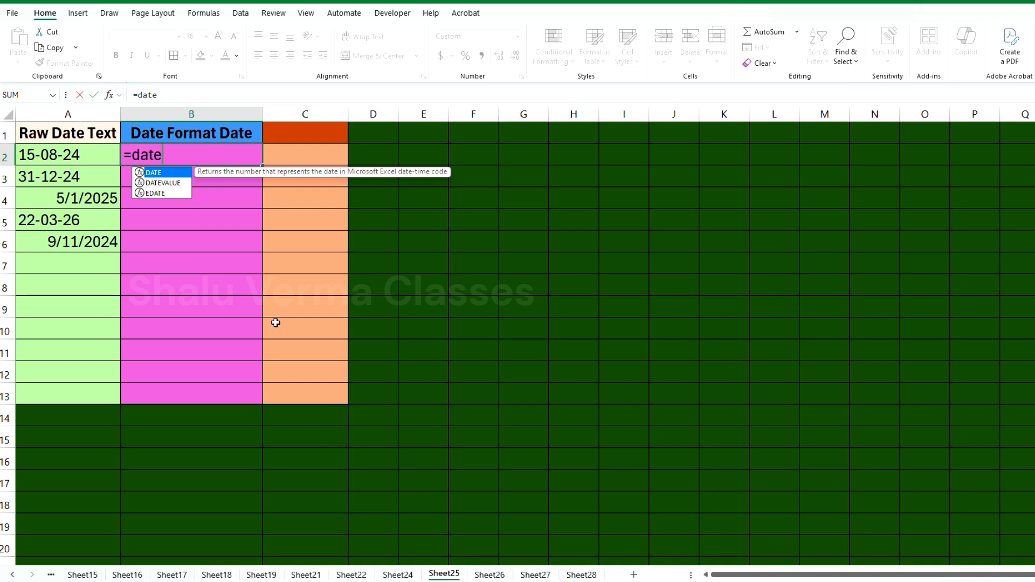
key("Tab")
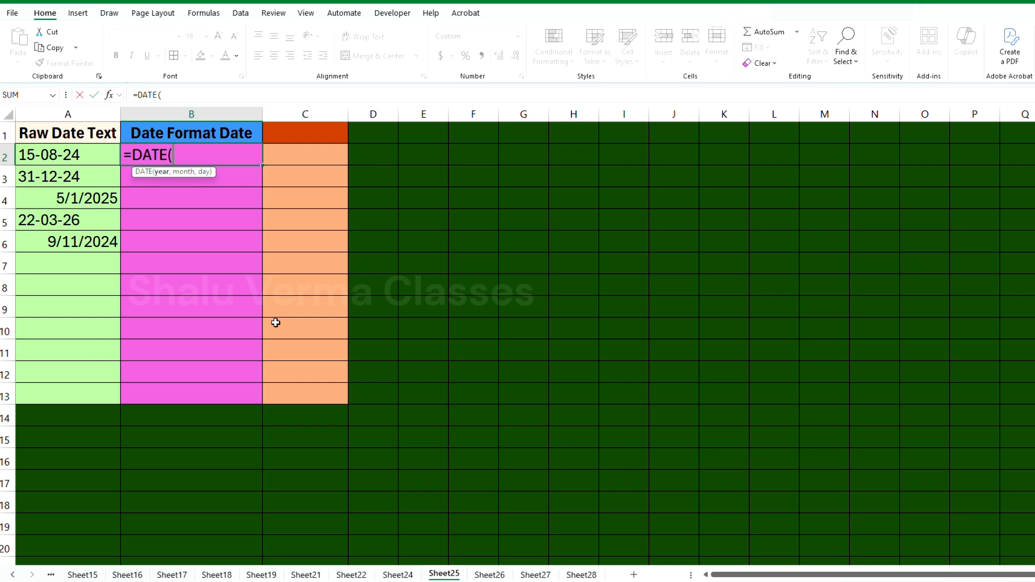
type("r")
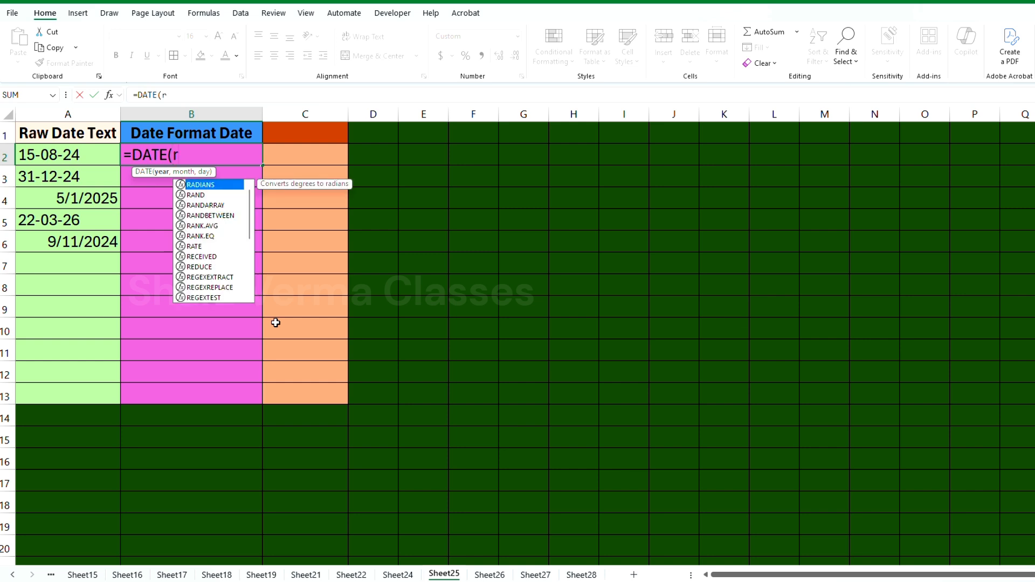
type("ight")
key("Tab")
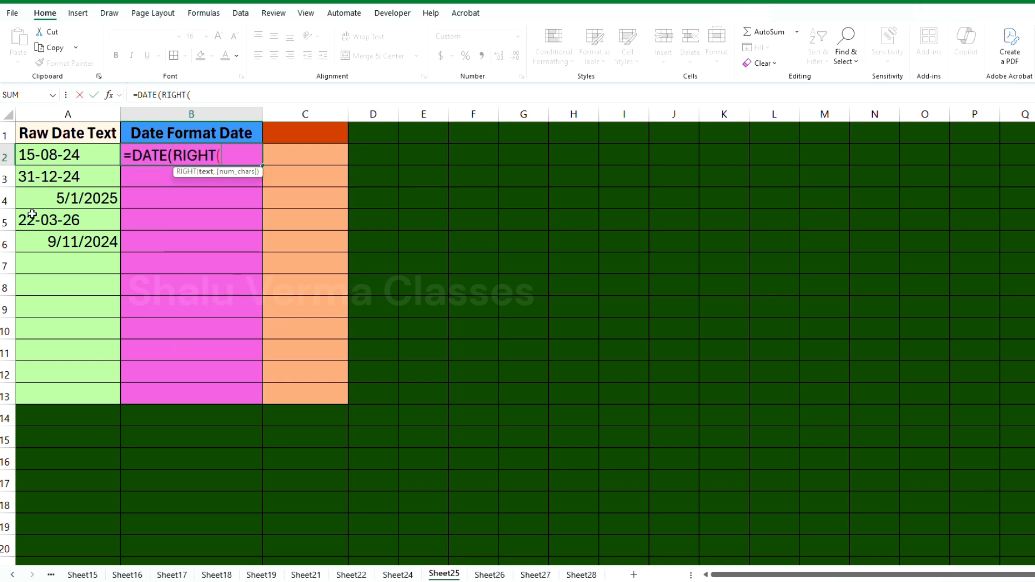
left_click(69, 156)
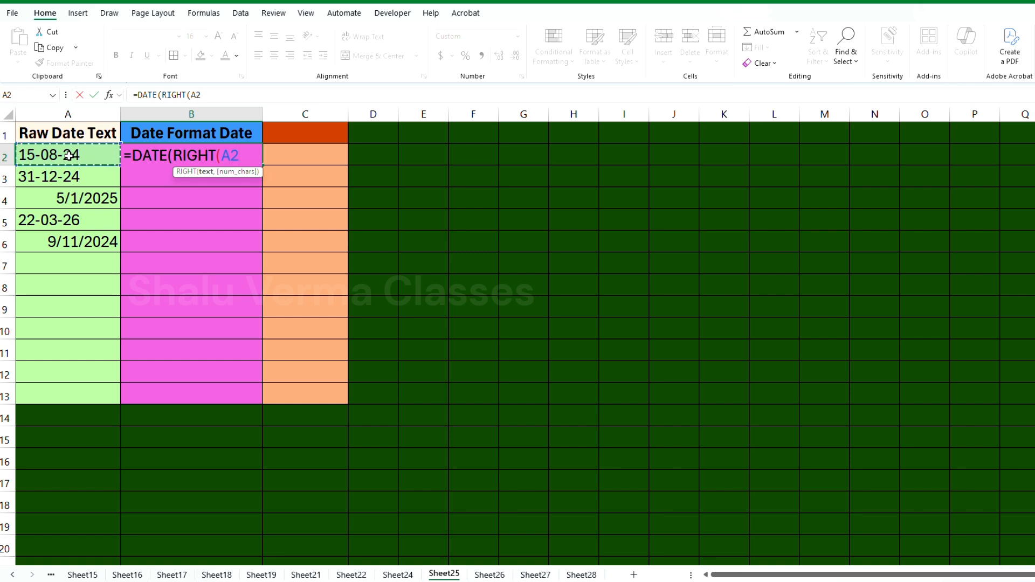
type(",")
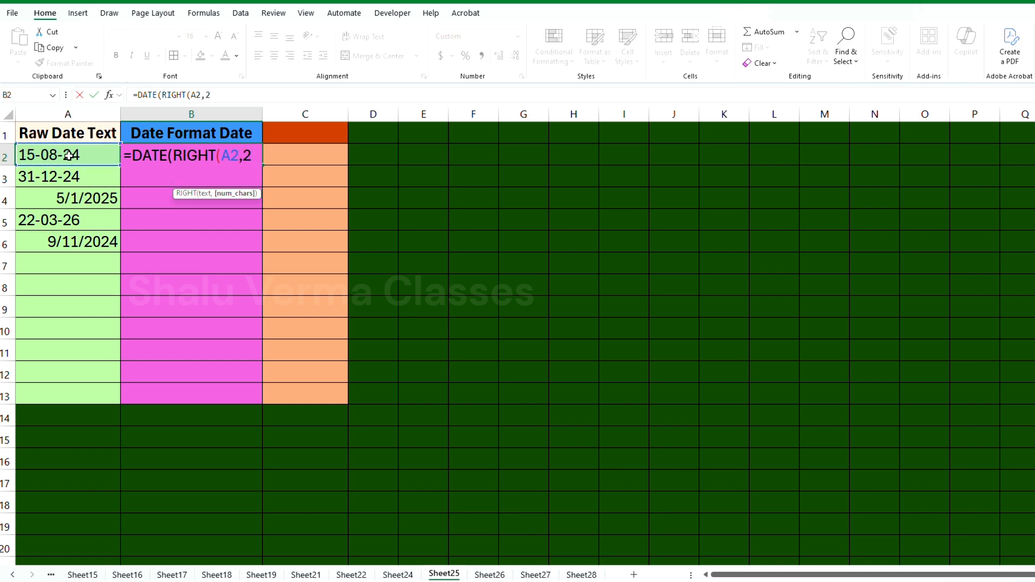
type("2)+20")
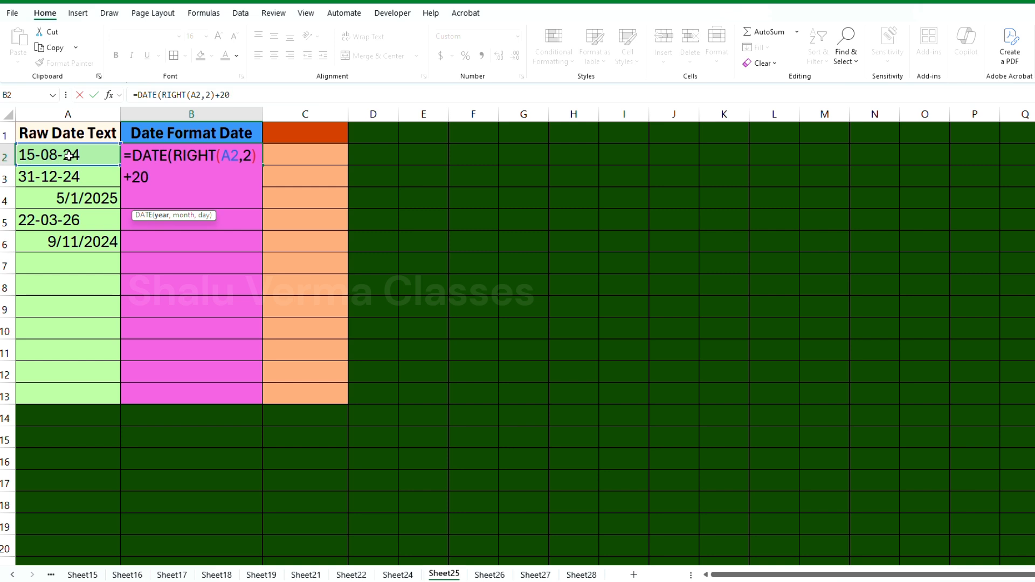
type("00,mid(")
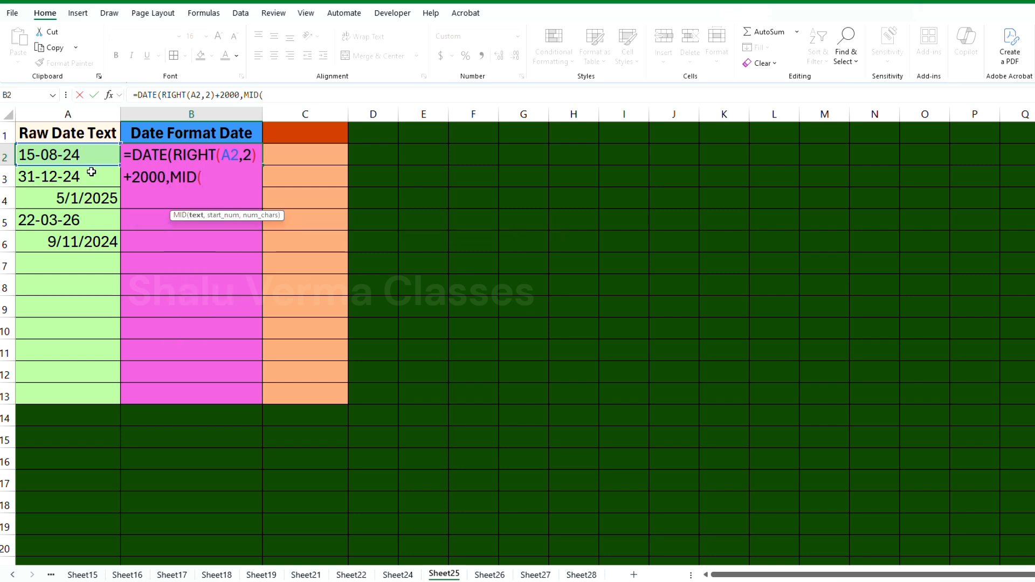
Complete the B2 formula with MID(A2,4,2) as the month and LEFT(A2,2) as the day, and enter it
left_click(48, 153)
type(",")
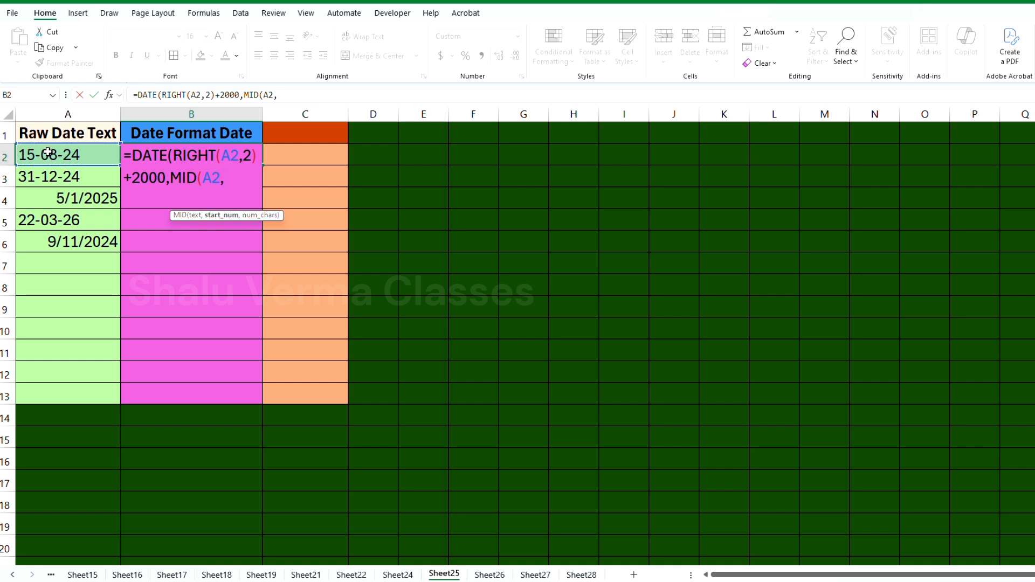
type("4,2),left")
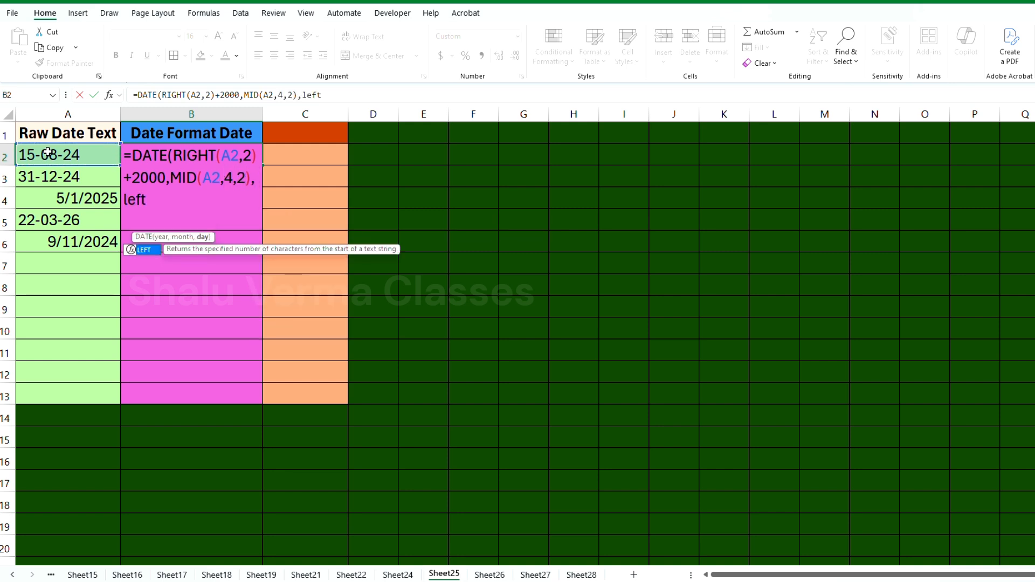
key("Tab")
left_click(62, 157)
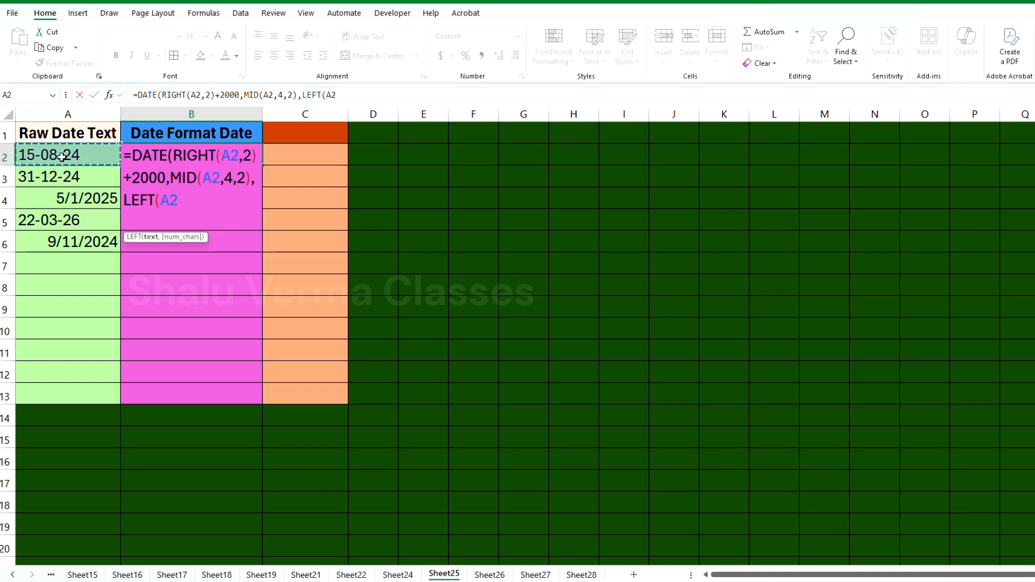
type(",2))")
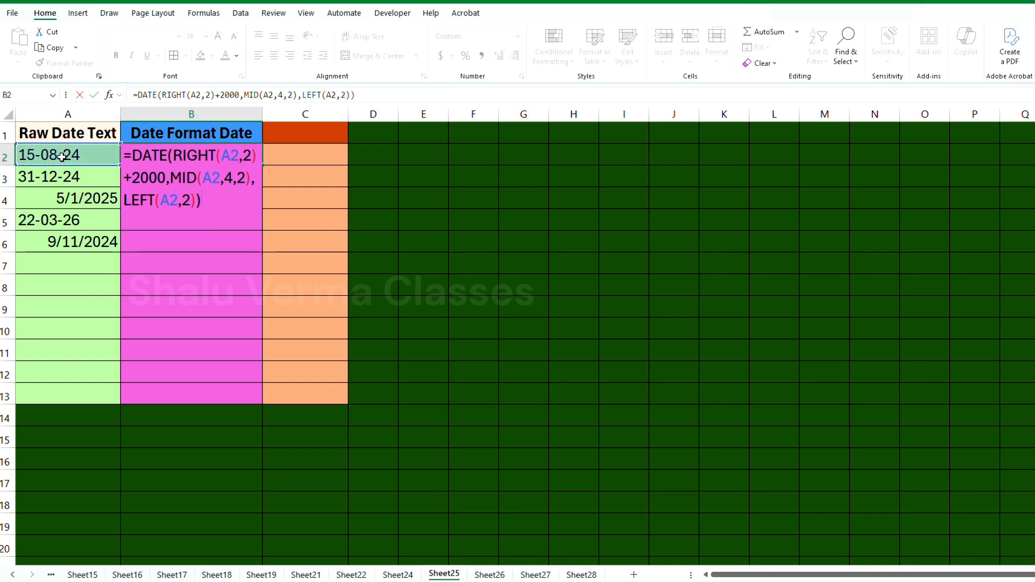
key("Return")
Fill the date conversion formula from B2 down to B3
left_click(246, 162)
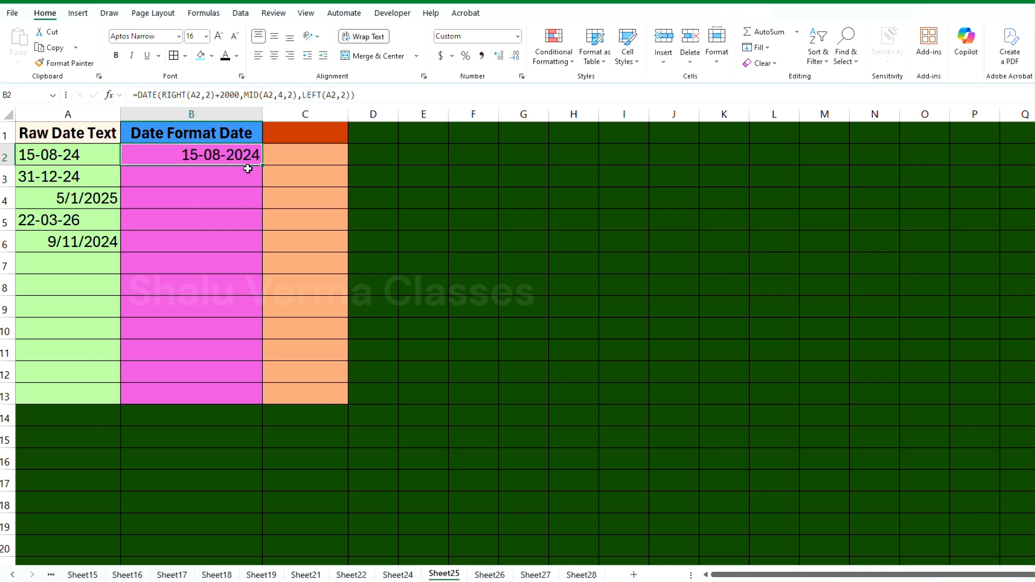
left_click_drag(263, 166, 268, 189)
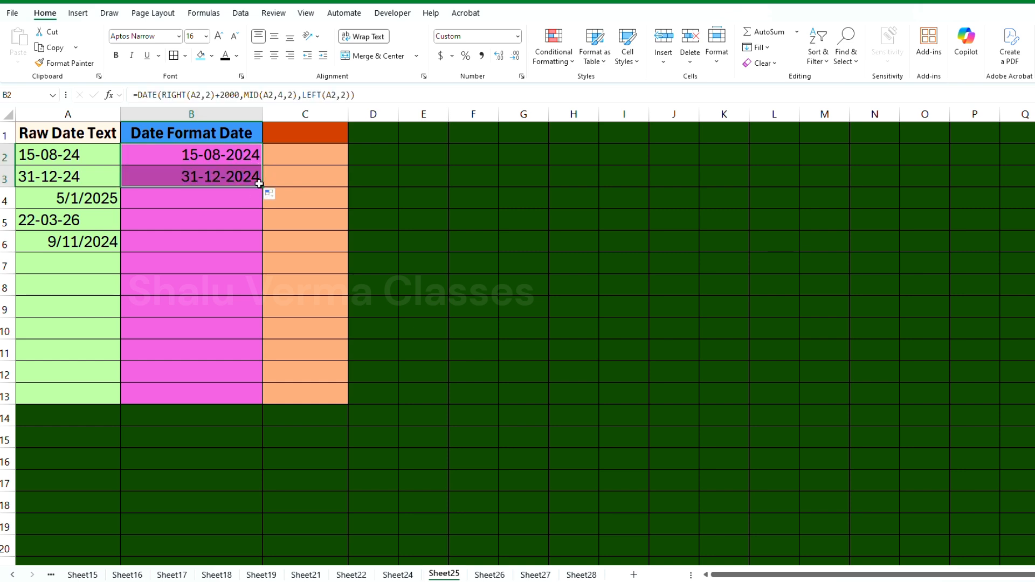
Fill the date conversion formula into B5, and link B6 directly to the raw date with =A6
left_click(224, 220)
left_click(216, 181)
left_click_drag(263, 187, 262, 243)
left_click(194, 239)
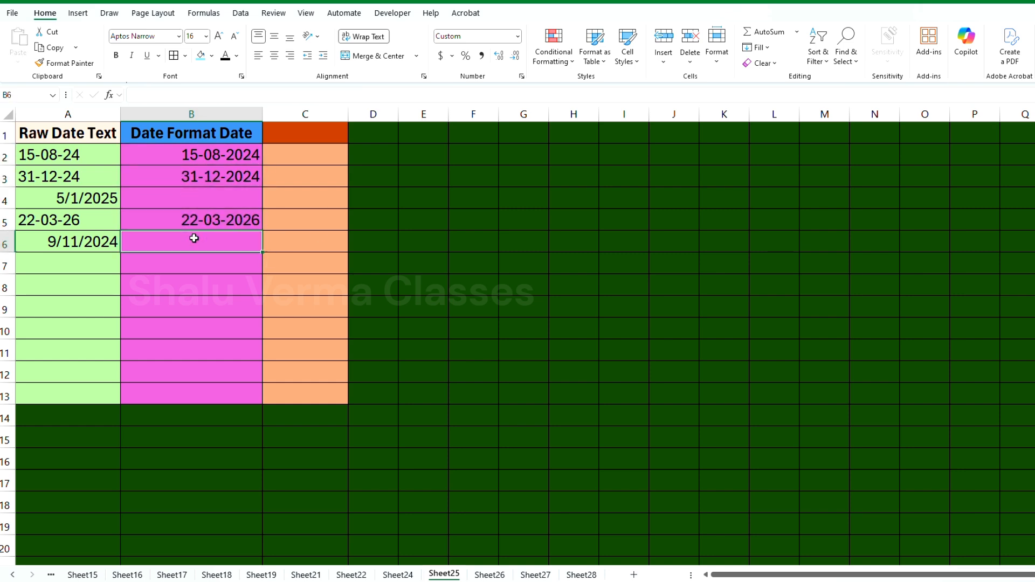
left_click(205, 221)
left_click(226, 242)
left_click(291, 218)
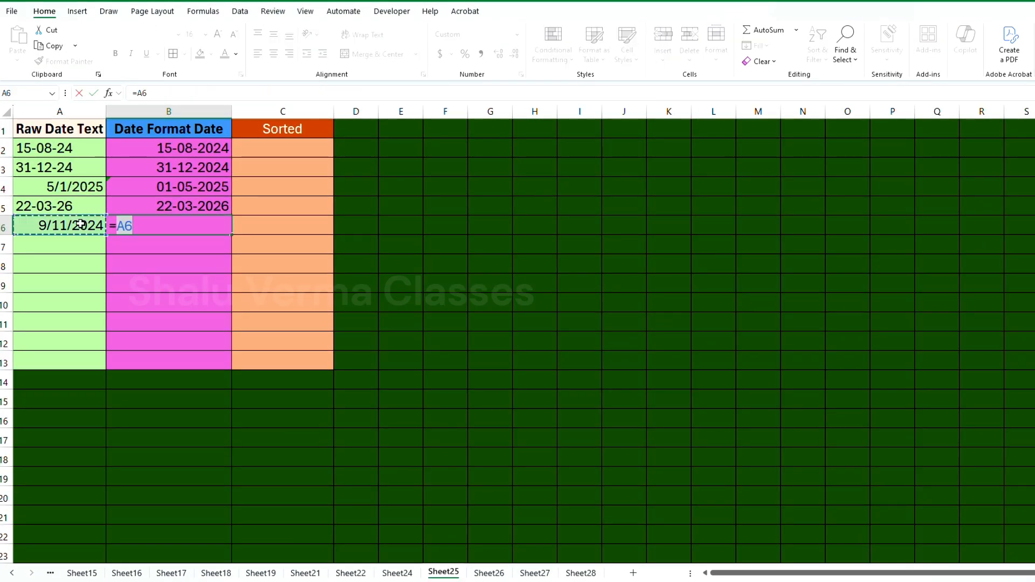
left_click_drag(178, 148, 184, 218)
left_click(174, 252)
Open Sheet26 and examine the Joining Date column and the empty Day, Month and Year columns
left_click(489, 572)
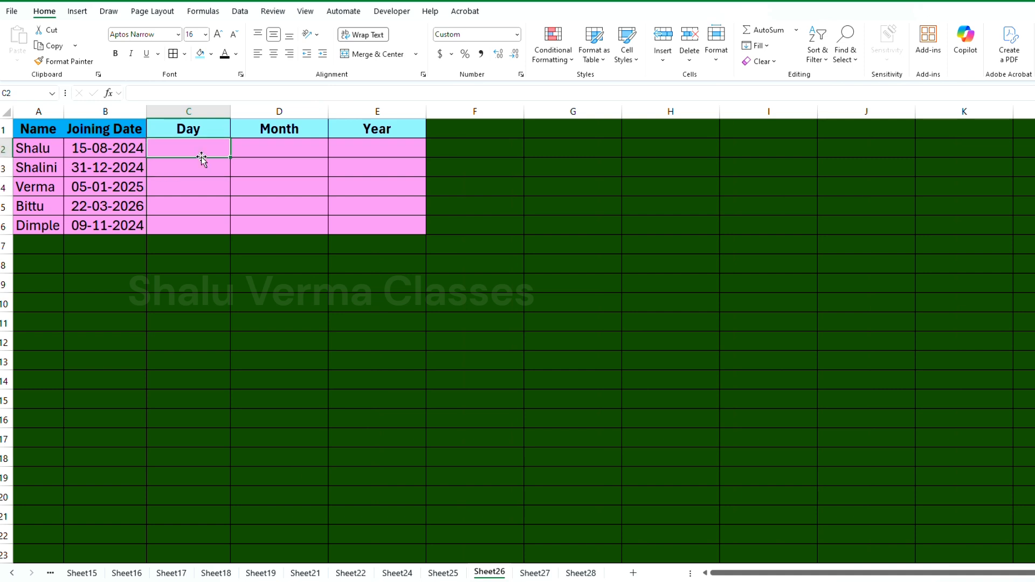
left_click_drag(98, 144, 108, 226)
left_click(203, 152)
scroll(81, 221, "up", 3)
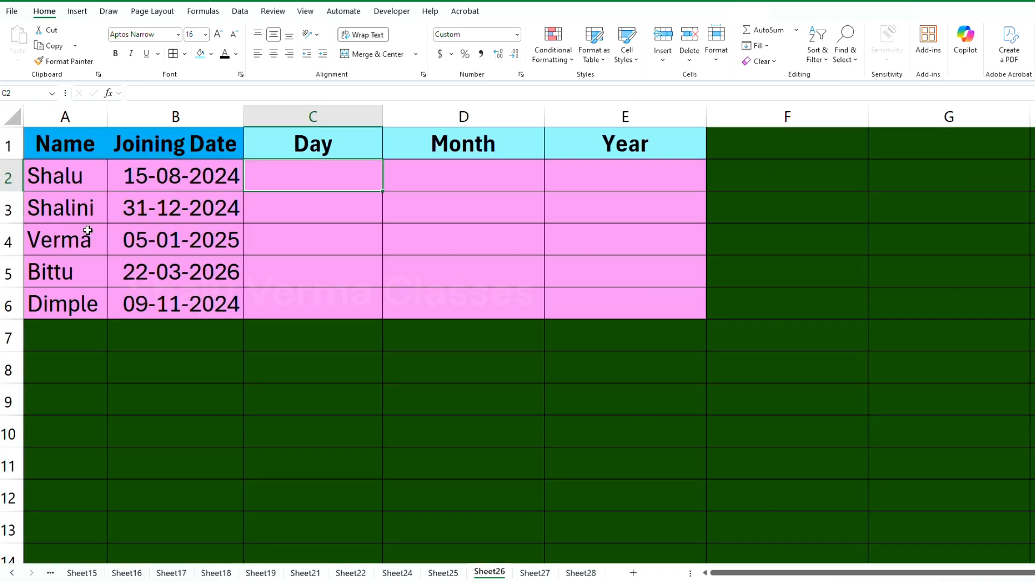
scroll(139, 265, "down", 2)
scroll(140, 266, "down", 3)
left_click(87, 147)
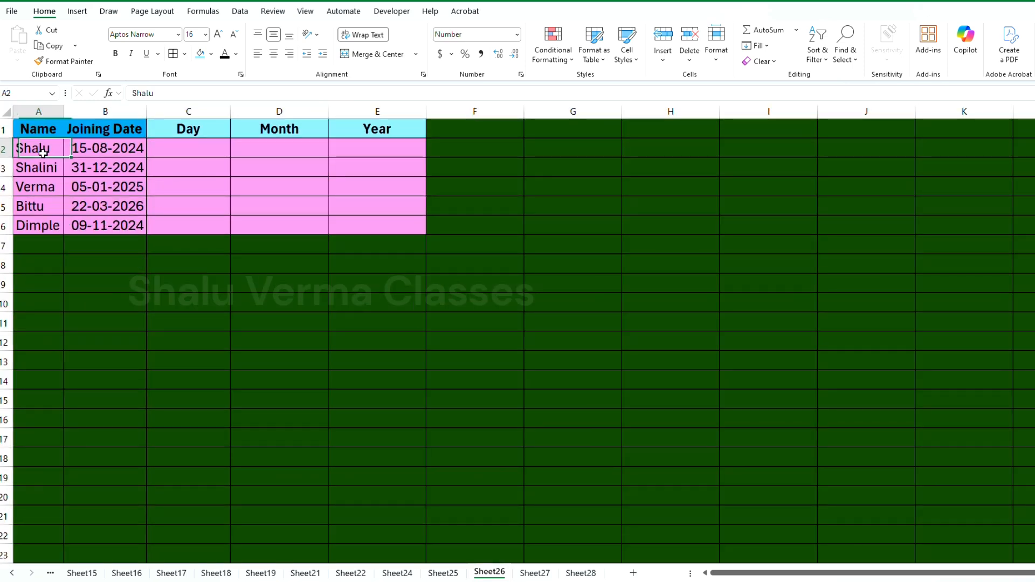
left_click(177, 134)
left_click(243, 128)
left_click(377, 129)
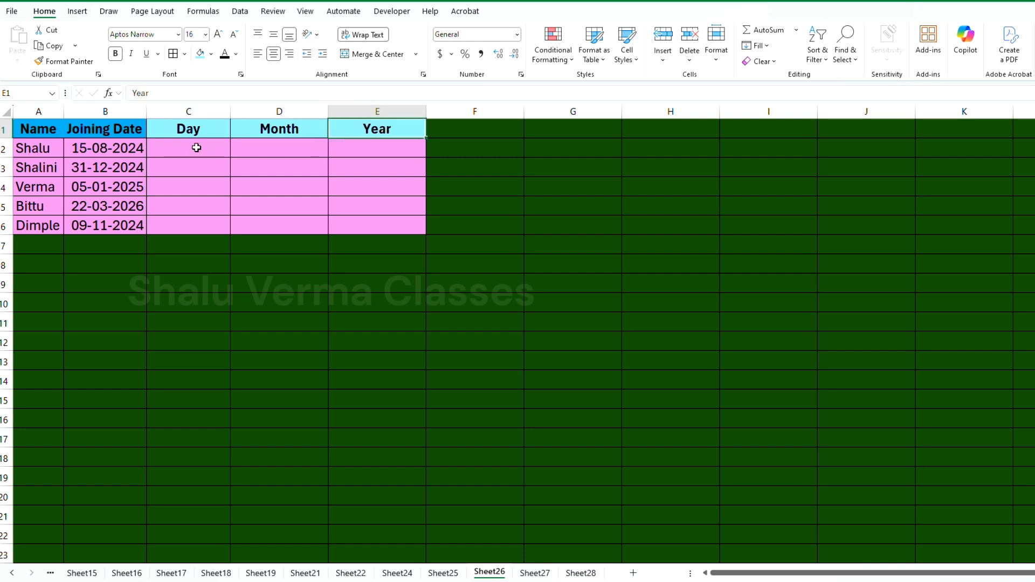
left_click(162, 155)
left_click(99, 161)
Enter =DAY(B2) in C2 to extract the day from the first joining date
left_click(177, 149)
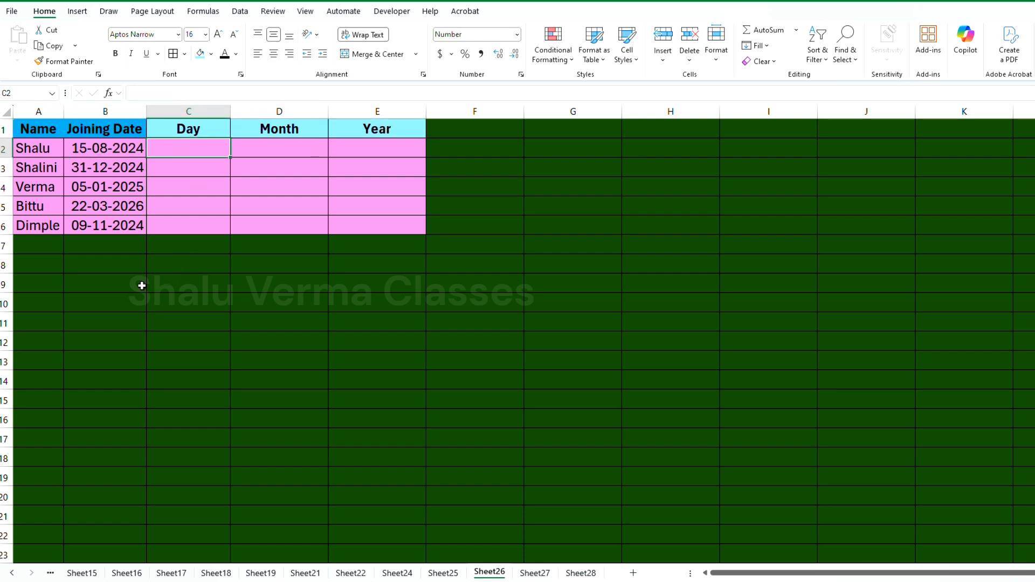
type("=day")
key("Tab")
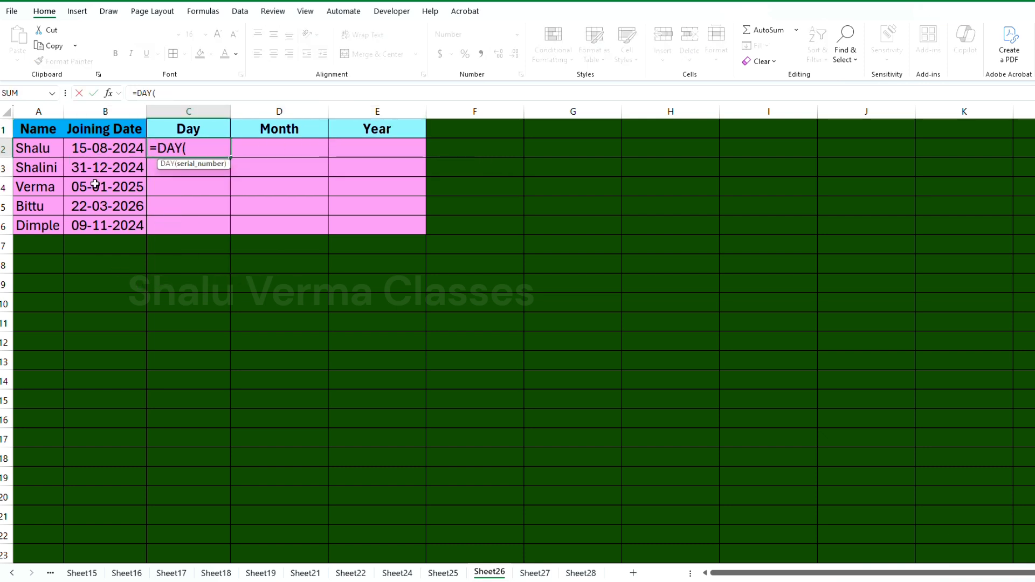
left_click(105, 147)
type(")")
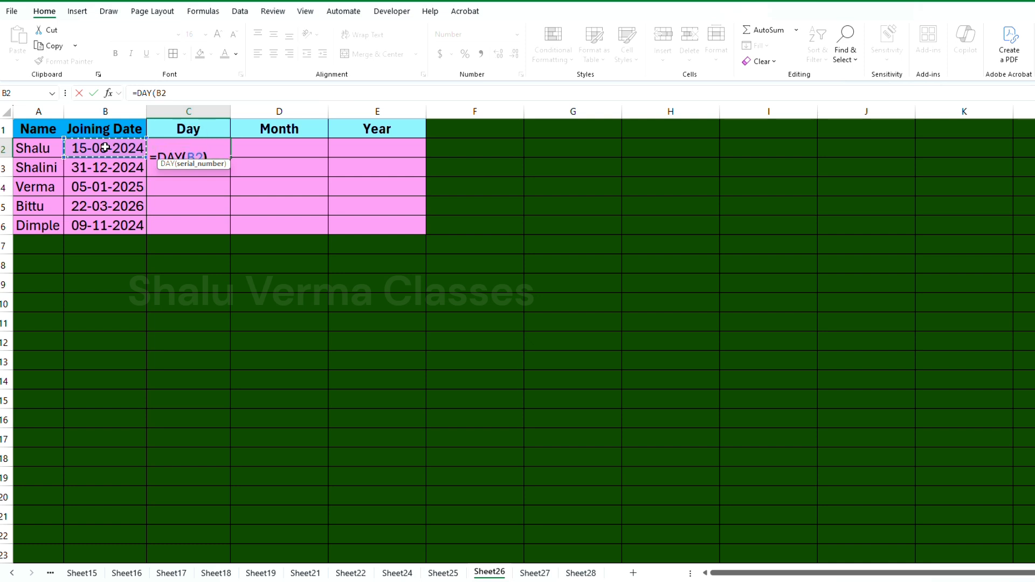
key("Return")
Fill the DAY formula from C2 down to C6 and autofit the width of column C
left_click(214, 148)
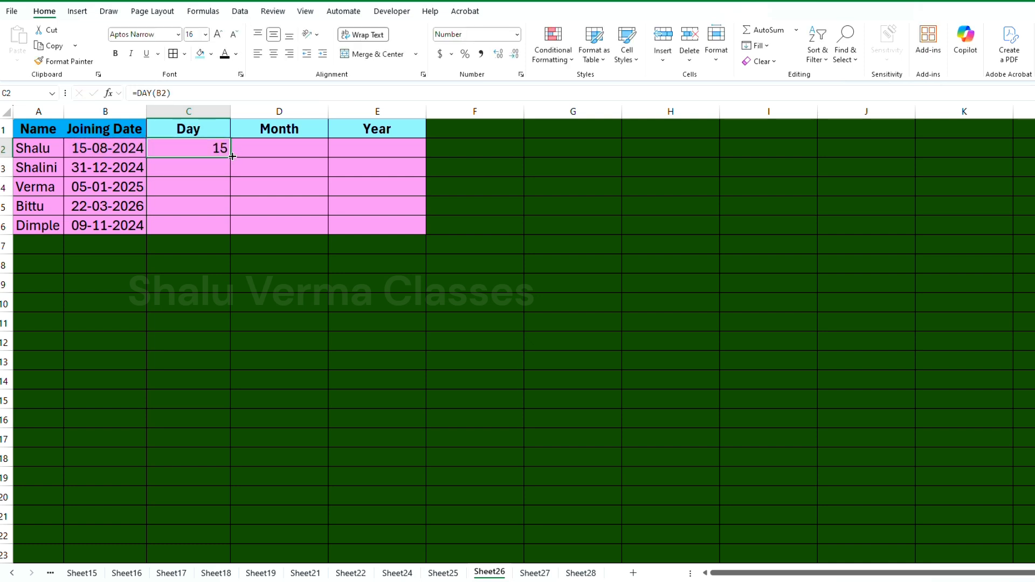
left_click_drag(230, 158, 229, 226)
left_click(213, 150)
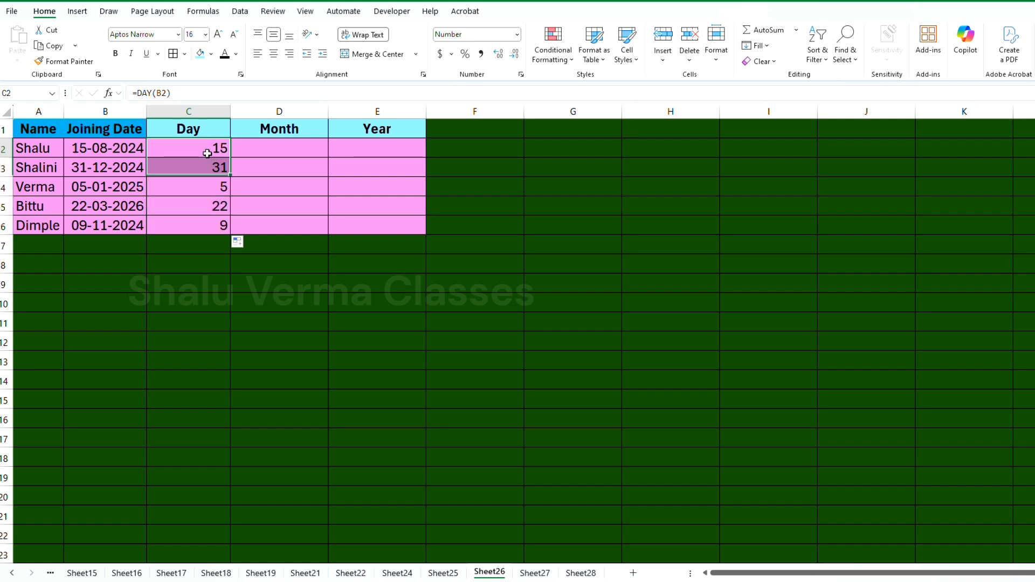
scroll(226, 215, "up", 2, "ctrl")
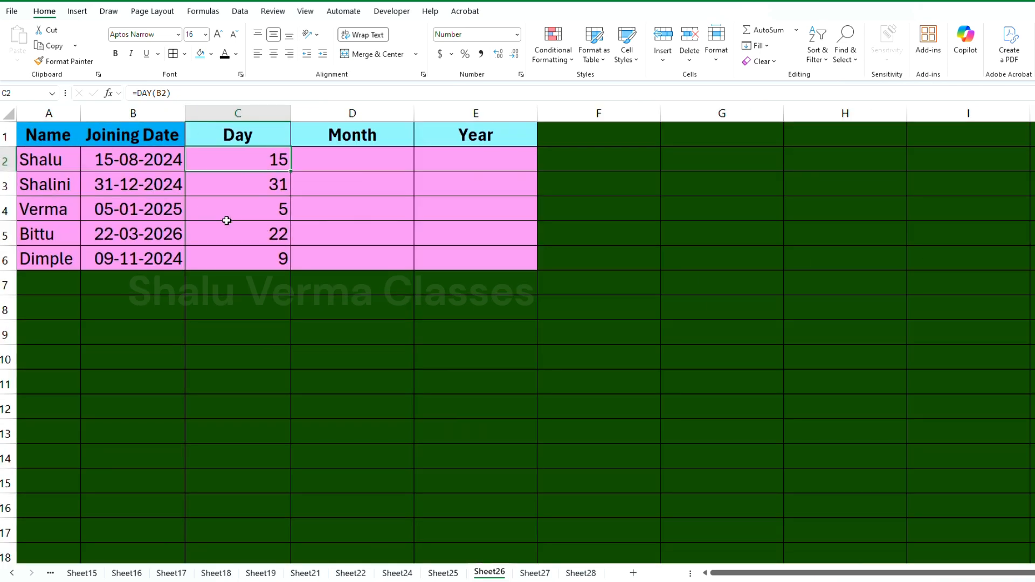
double_click(352, 116)
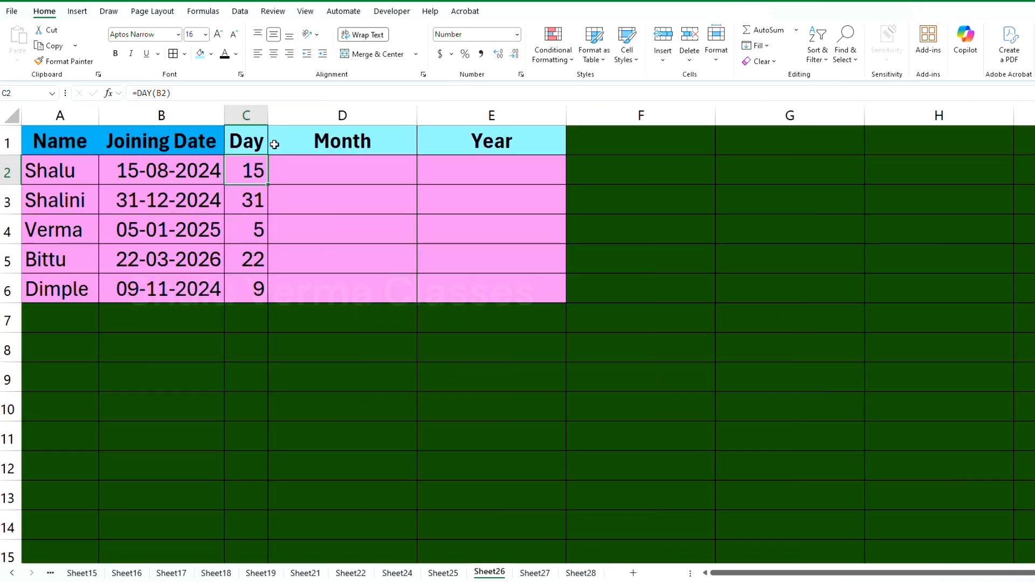
Enter a MONTH formula in D2 that extracts the month from the joining date in B2
left_click(157, 233)
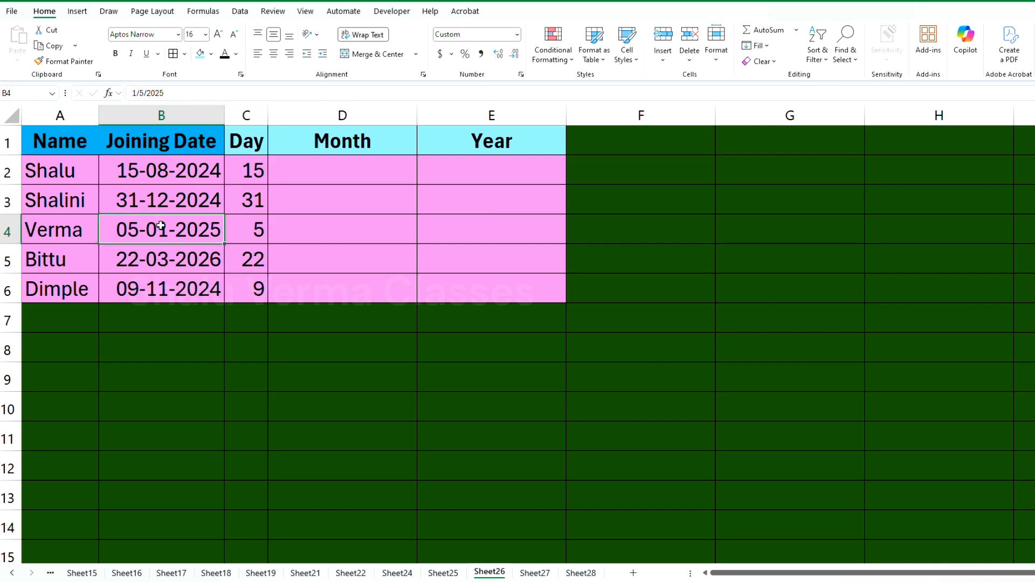
scroll(267, 211, "down", 1, "ctrl")
left_click(297, 167, "ctrl")
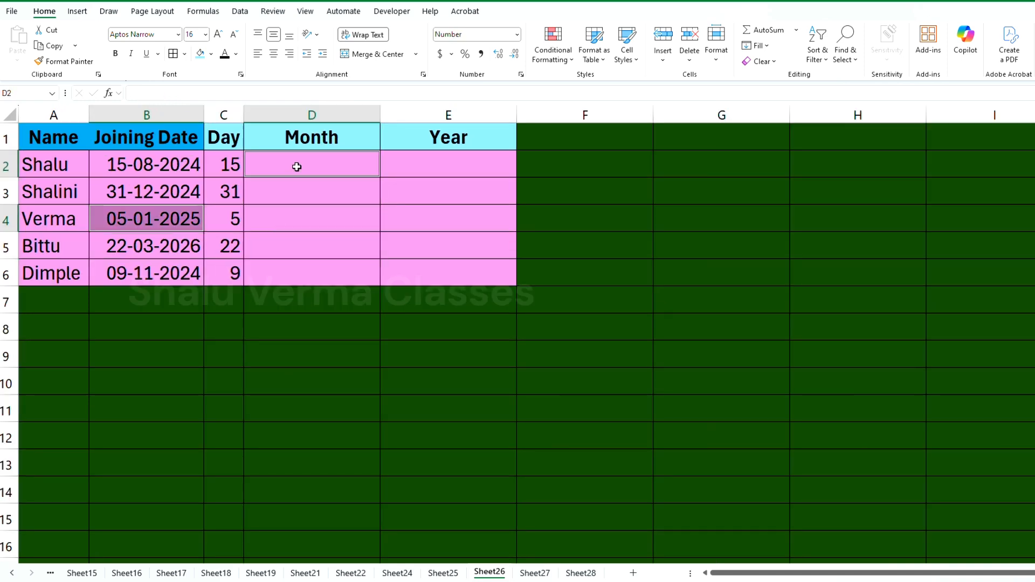
left_click(294, 167)
scroll(293, 167, "down", 2, "ctrl")
type("=mon")
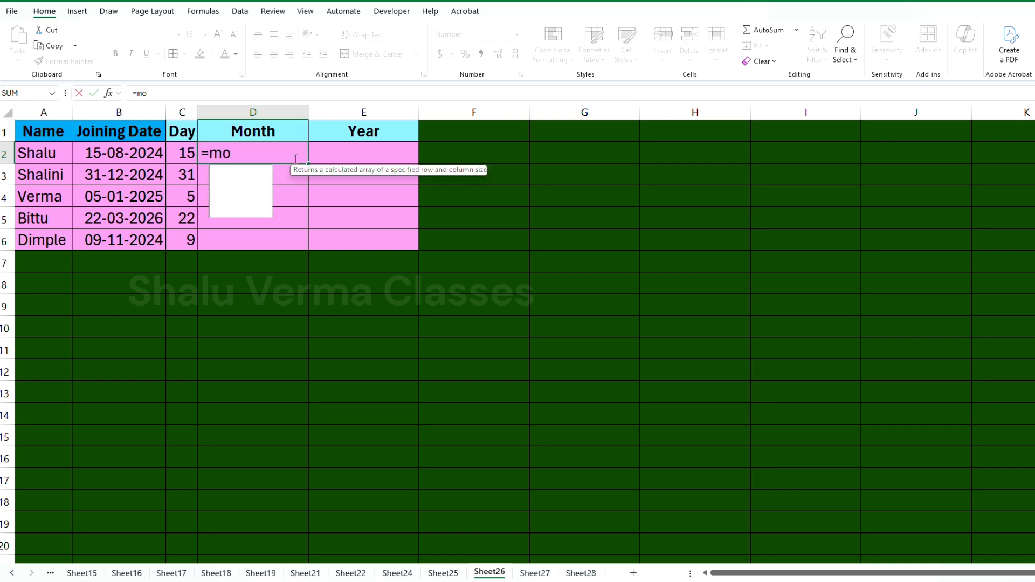
key("Tab")
key("Left")
key("Left")
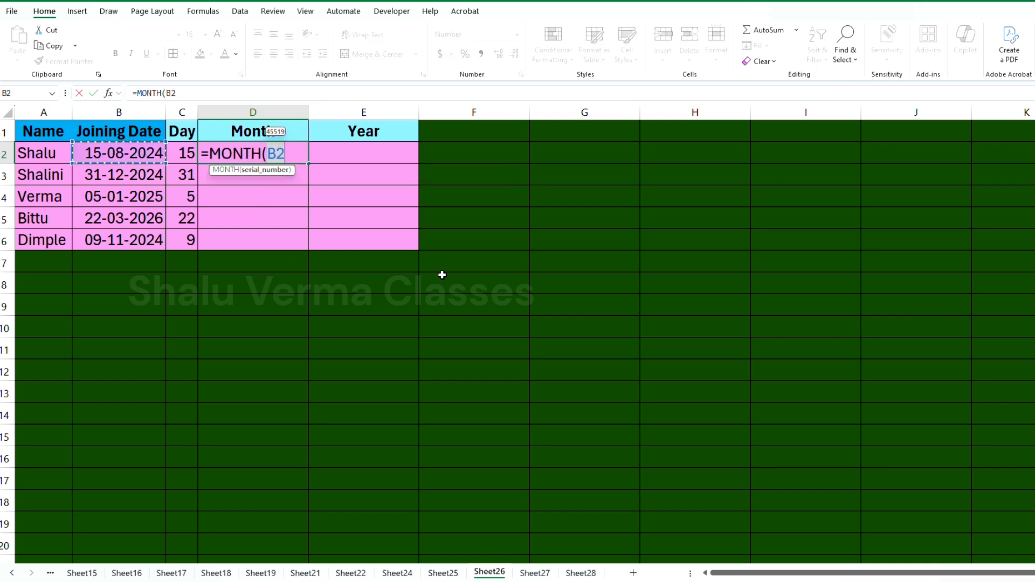
key("Return")
Fill the MONTH formula from D2 down to D6 and autofit the width of column D
left_click(279, 153)
left_click_drag(309, 164, 310, 247)
double_click(309, 112)
Enter =YEAR(B2) in E2 to extract the year from the first joining date
left_click(291, 154)
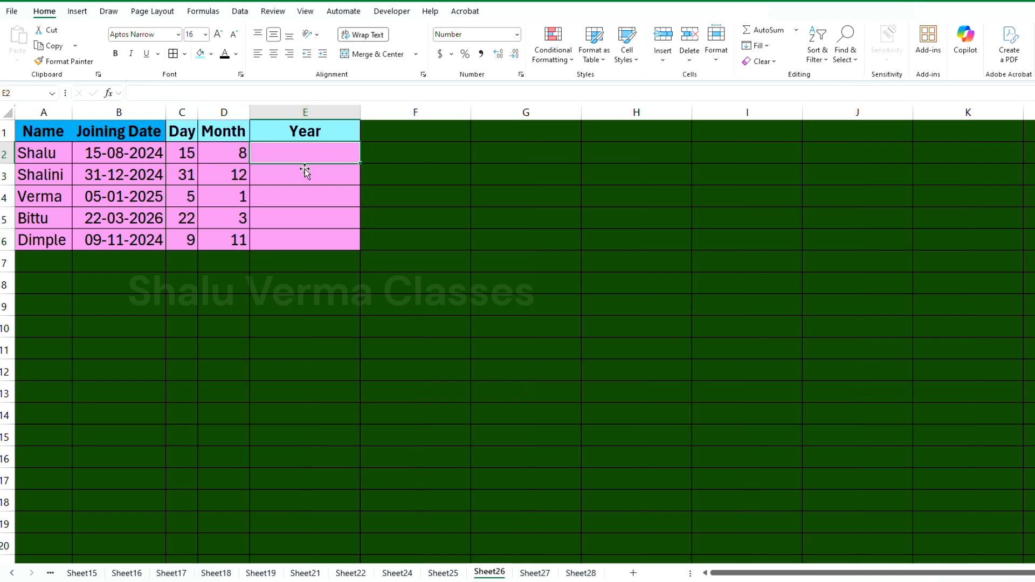
type("=yea")
key("Tab")
left_click(151, 157)
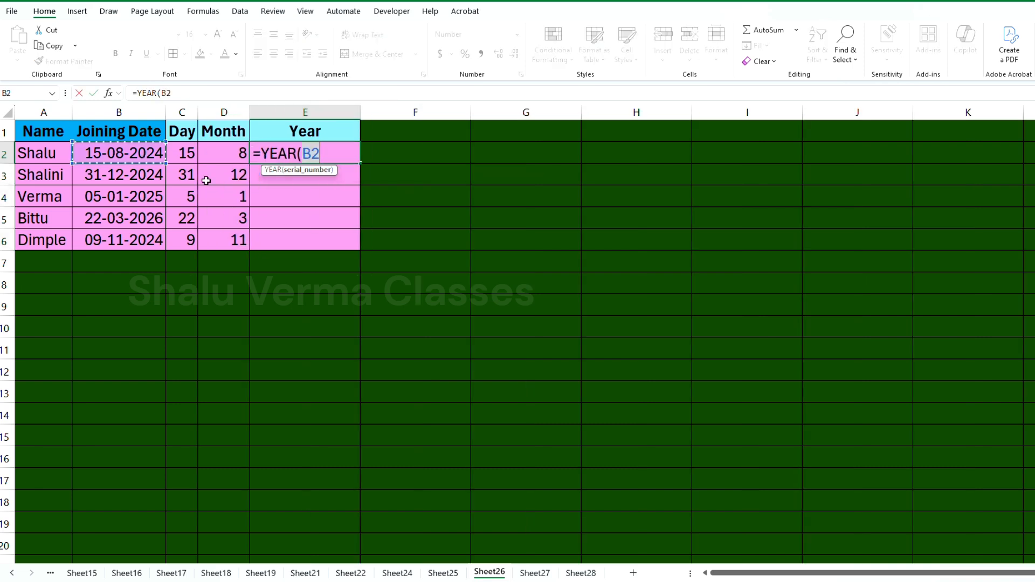
type(")")
key("Return")
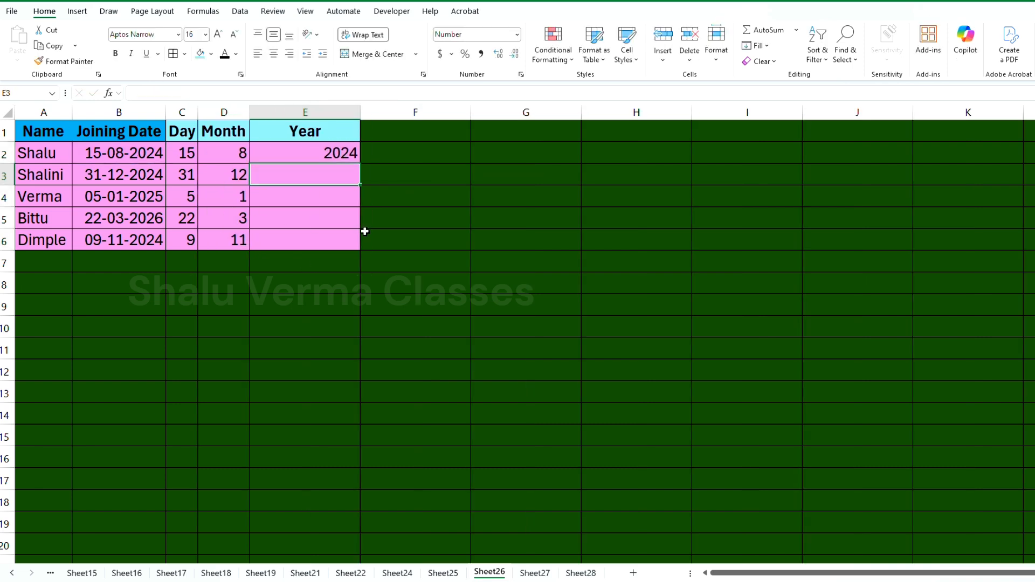
Autofit the width of column E and fill the YEAR formula from E2 down to E6
double_click(359, 114)
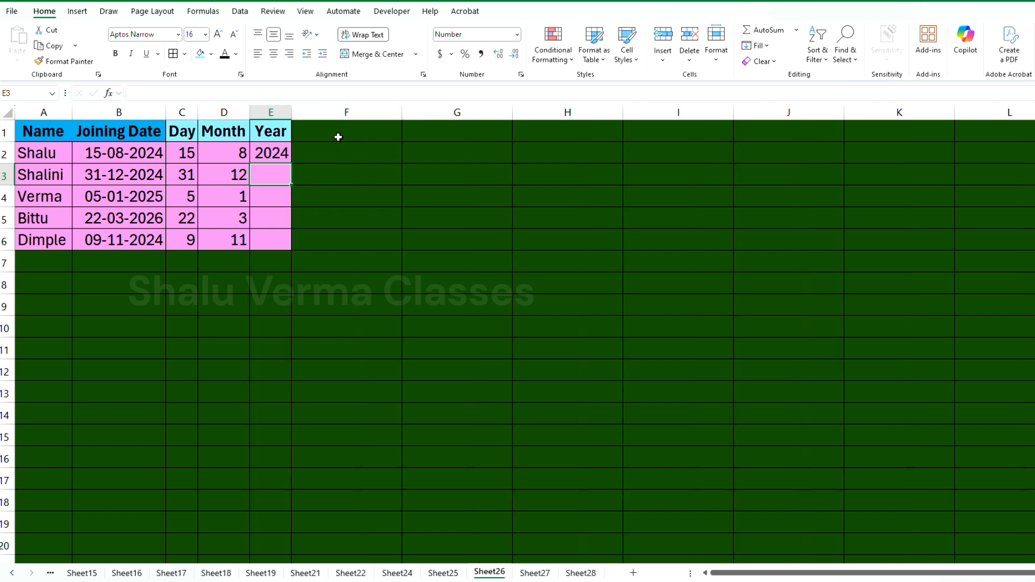
left_click(280, 155)
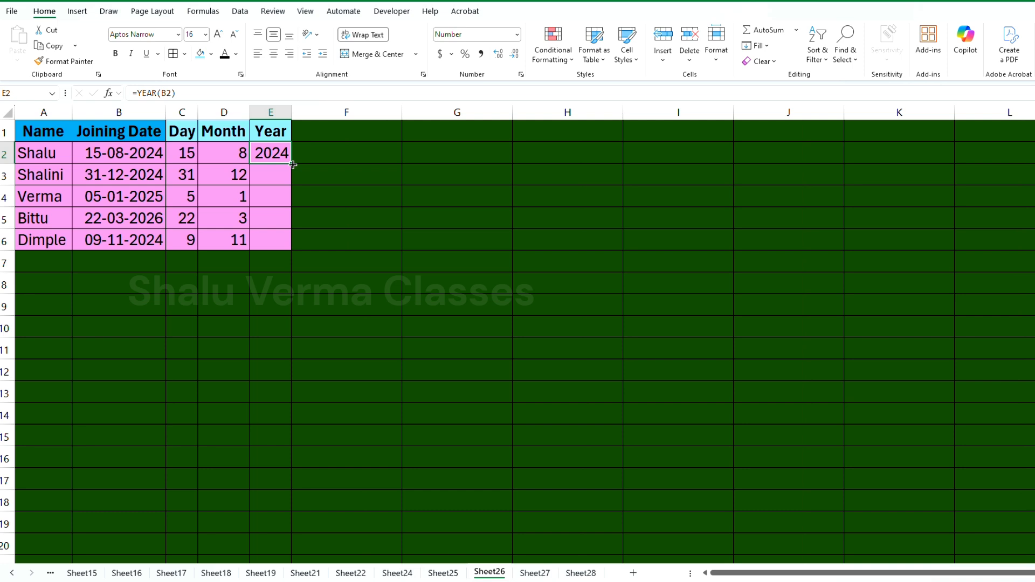
left_click_drag(292, 165, 292, 246)
left_click(264, 167)
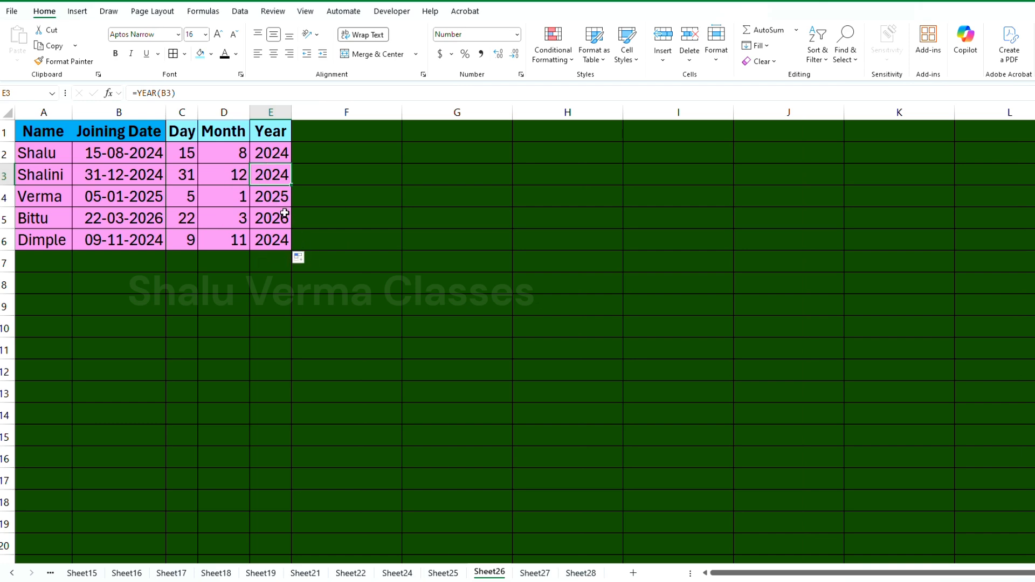
scroll(357, 232, "up", 3)
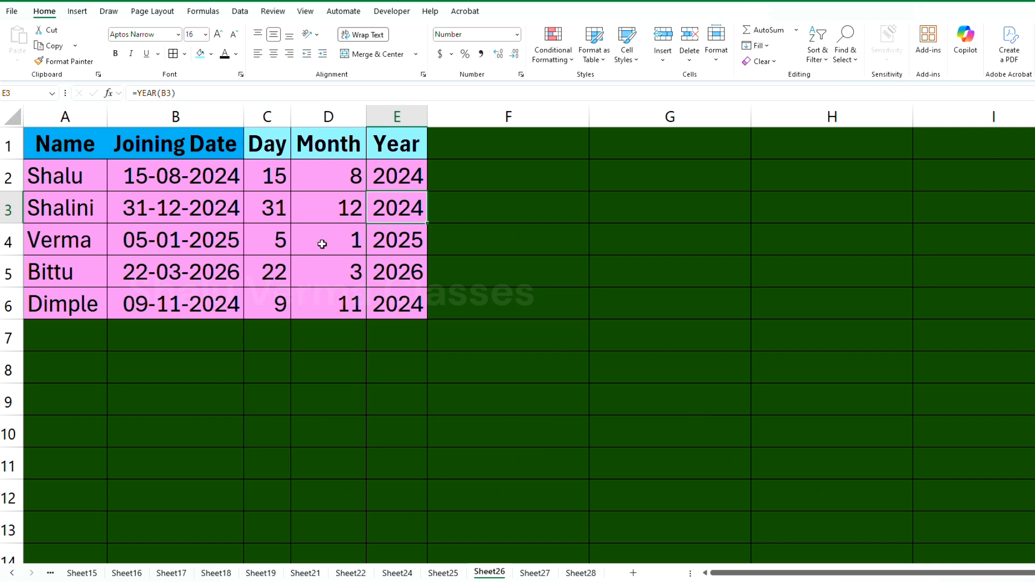
left_click(372, 253)
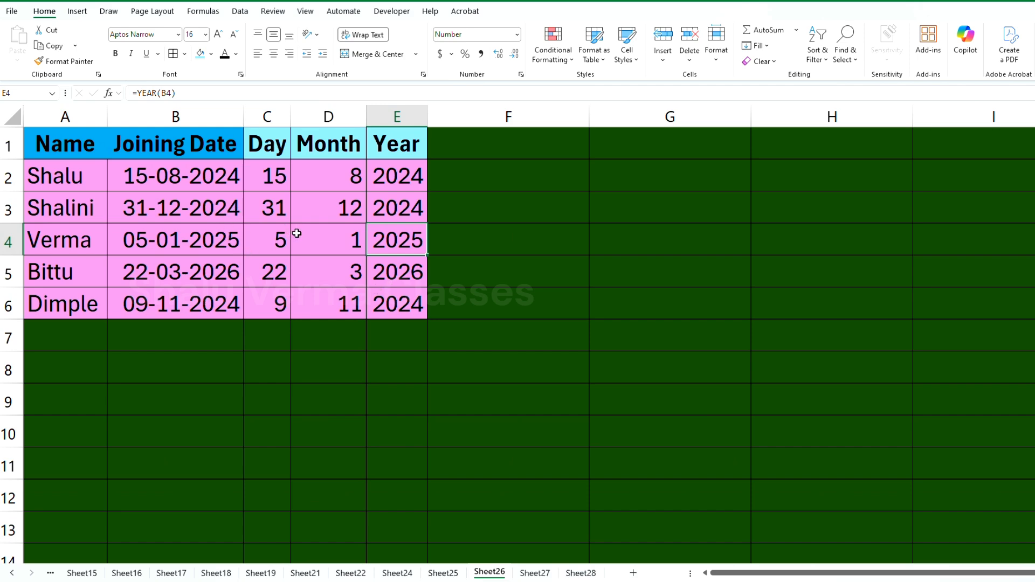
scroll(297, 233, "down", 3)
scroll(304, 227, "down", 2)
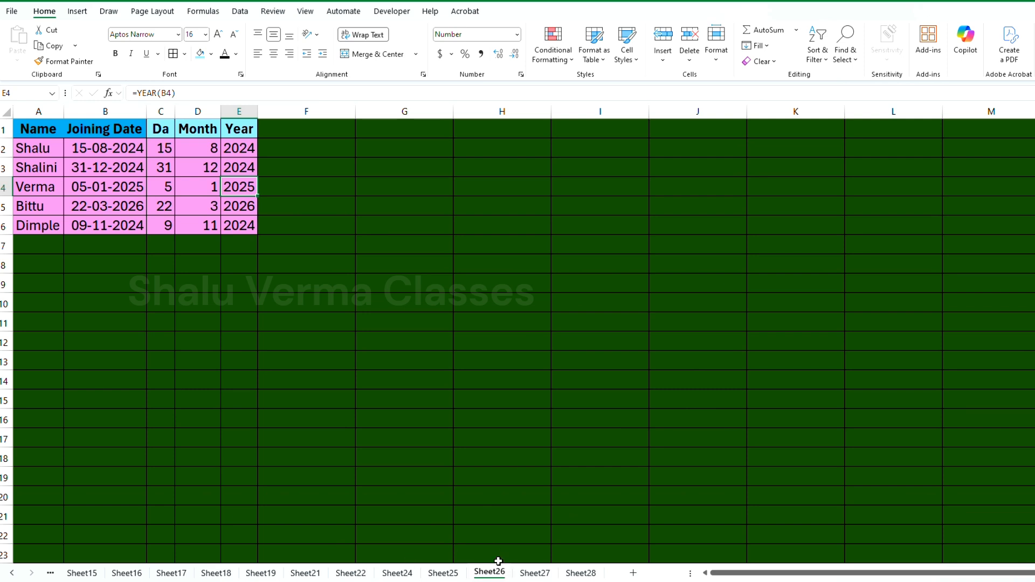
On Sheet27, enter =C2-B2 in D2 to calculate the number of days between the start and end dates
left_click(534, 575)
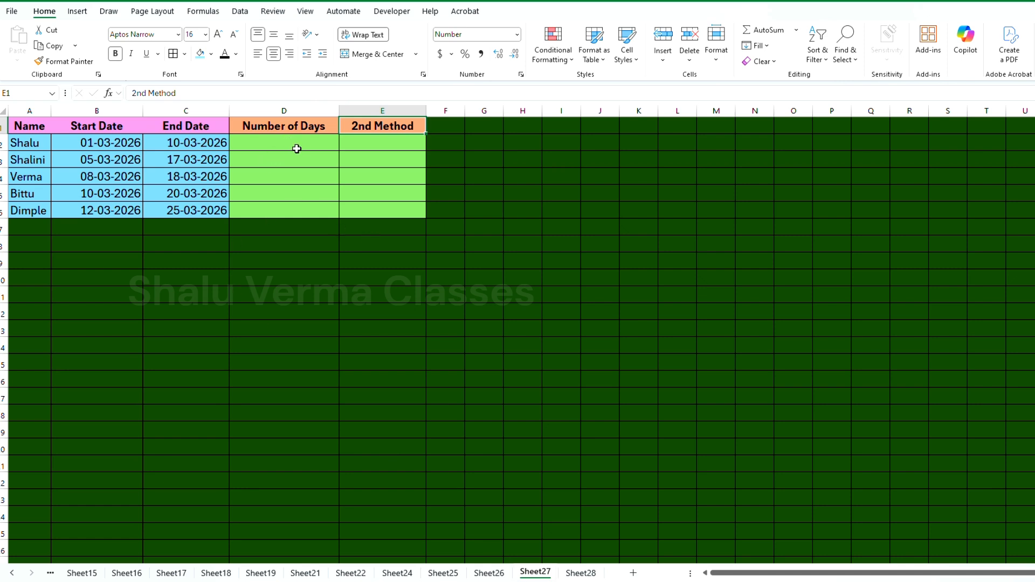
scroll(298, 150, "up", 3)
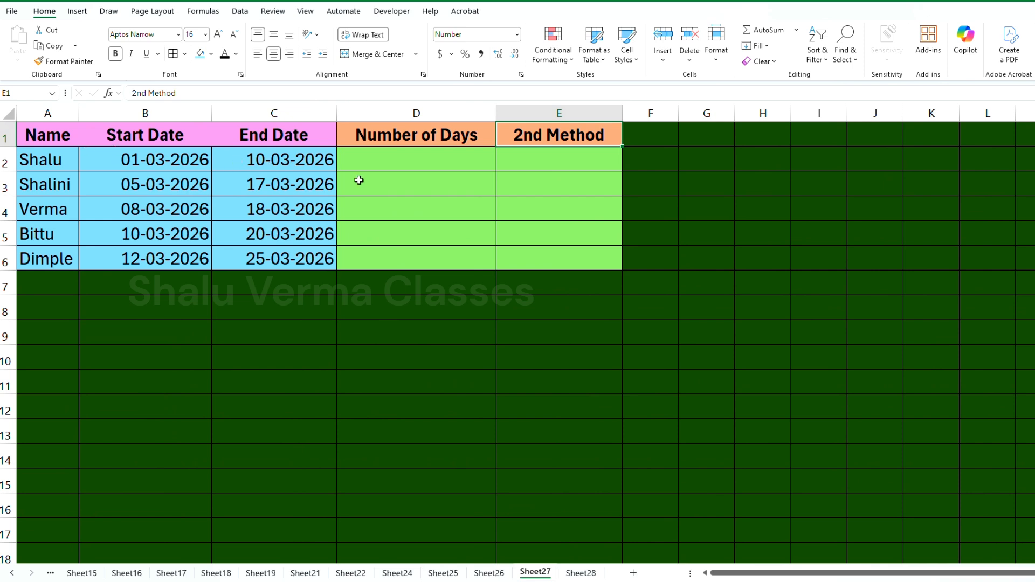
scroll(327, 206, "down", 2)
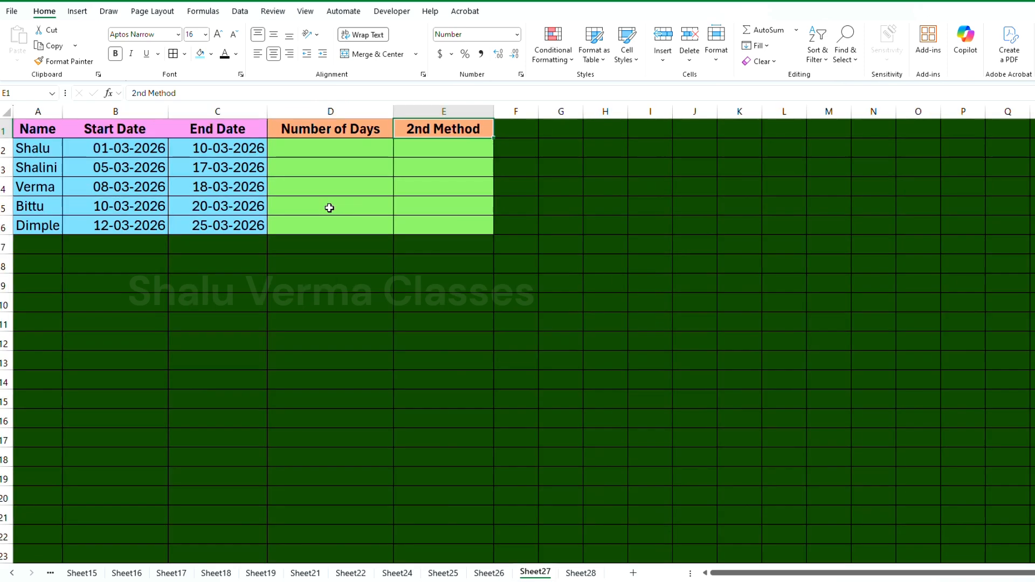
left_click(329, 150)
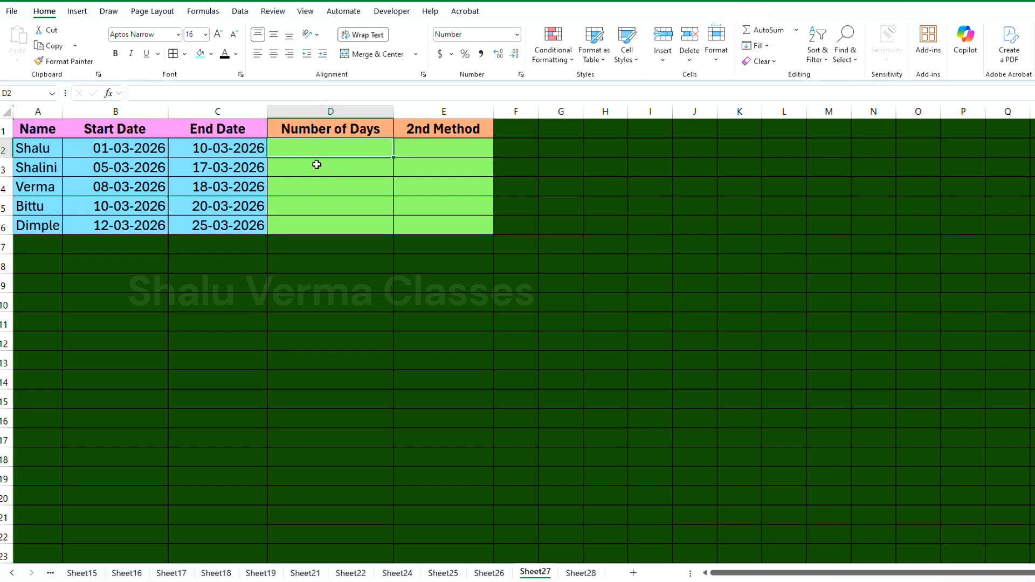
type("=")
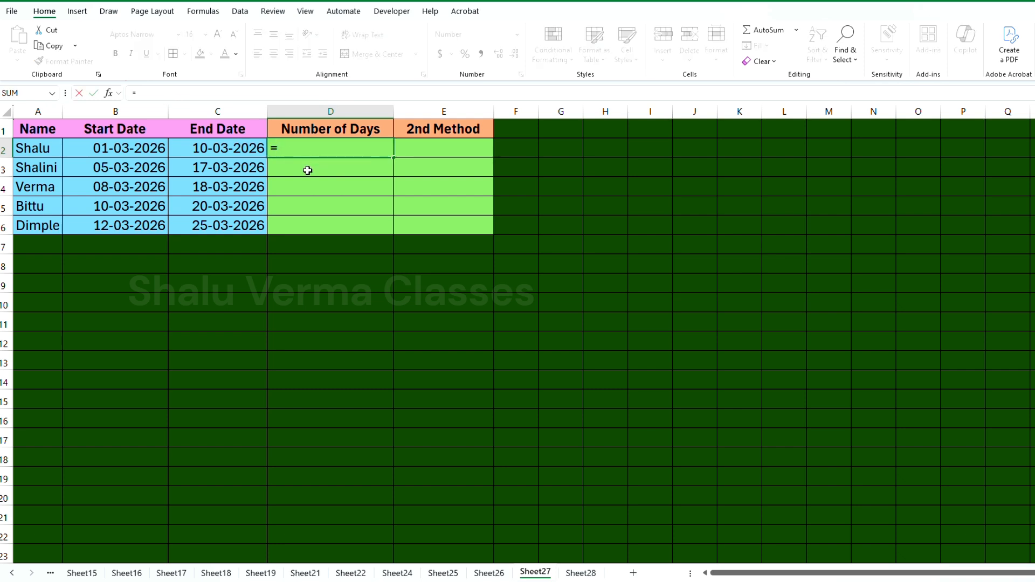
left_click(215, 149)
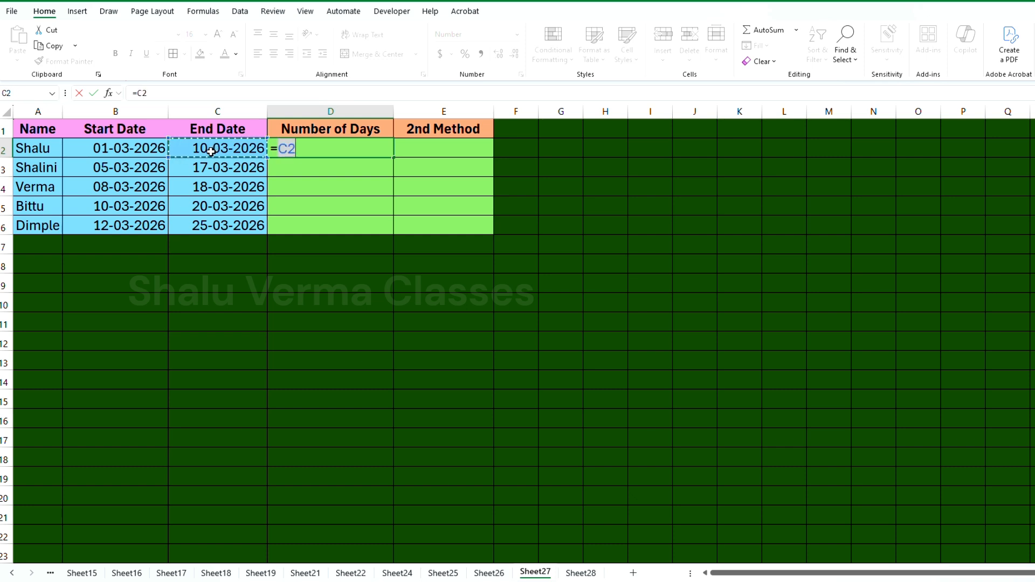
type("-")
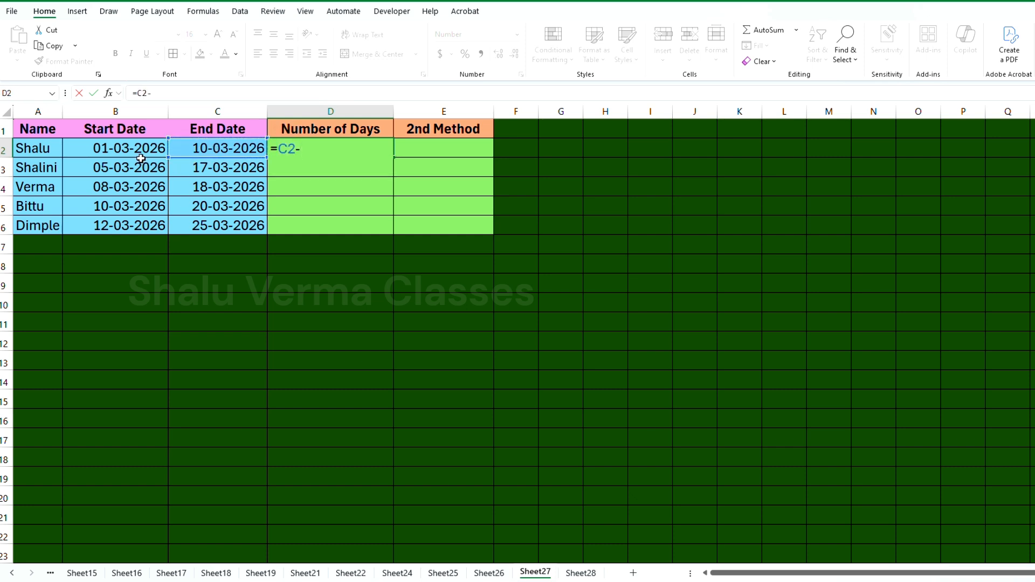
left_click(139, 150)
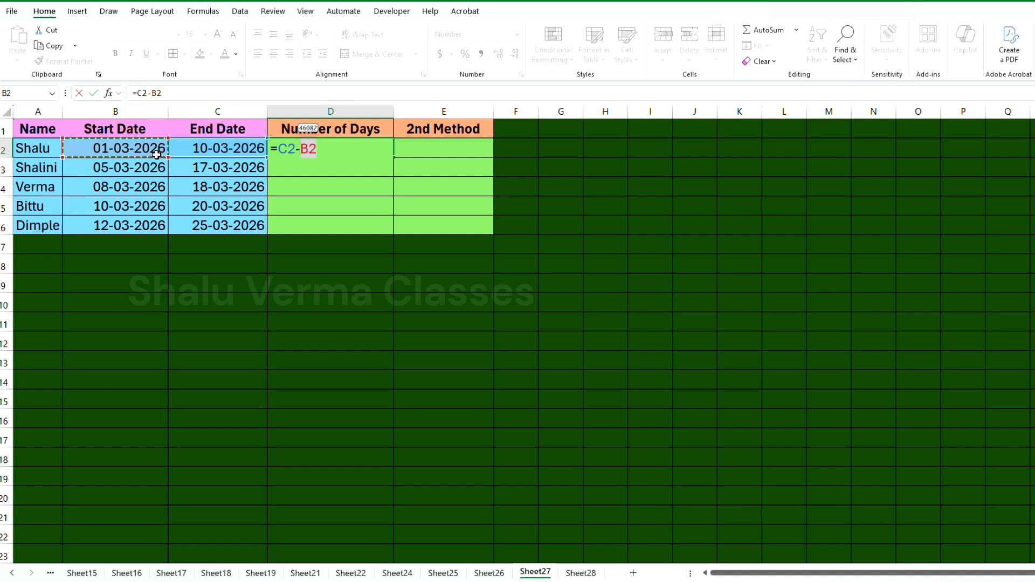
key("Return")
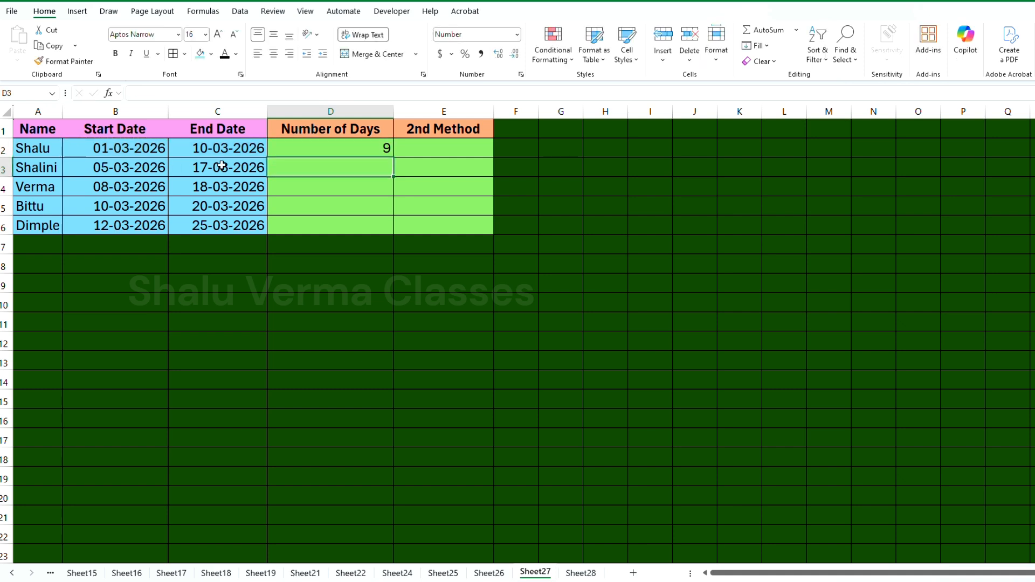
Fill the date subtraction formula from D2 down to D6 in the Number of Days column
left_click(375, 149)
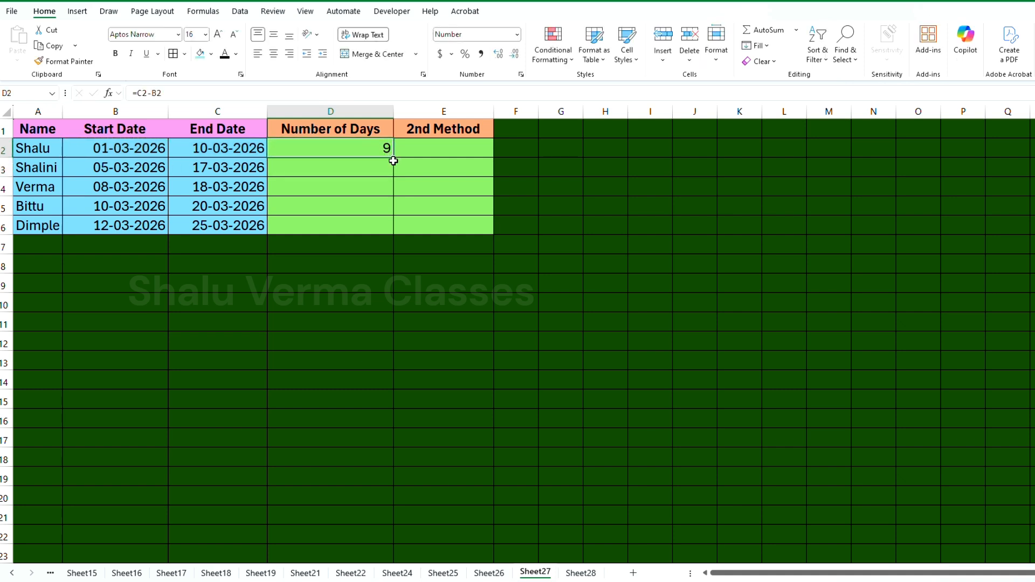
left_click_drag(395, 157, 395, 231)
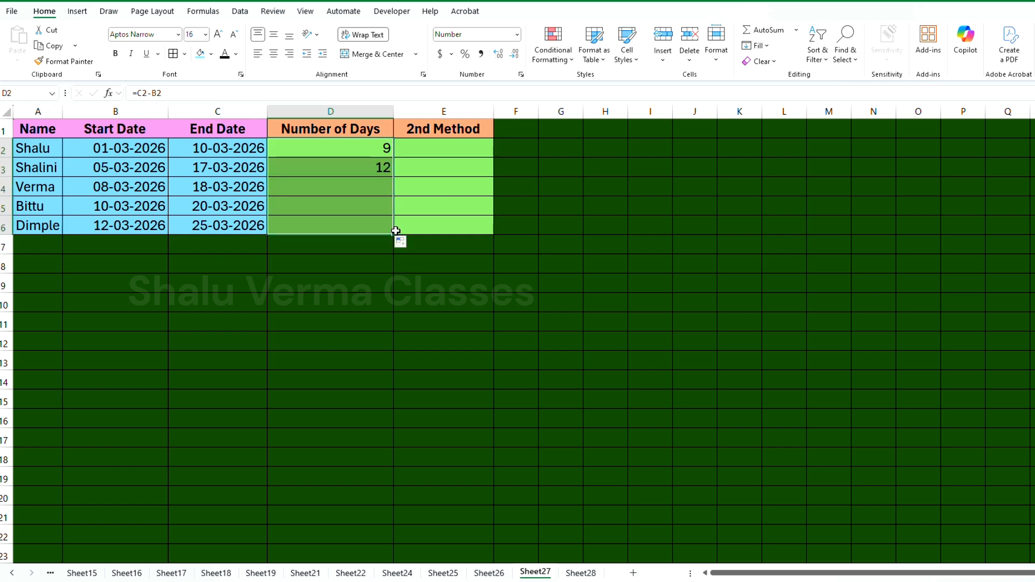
left_click(365, 154)
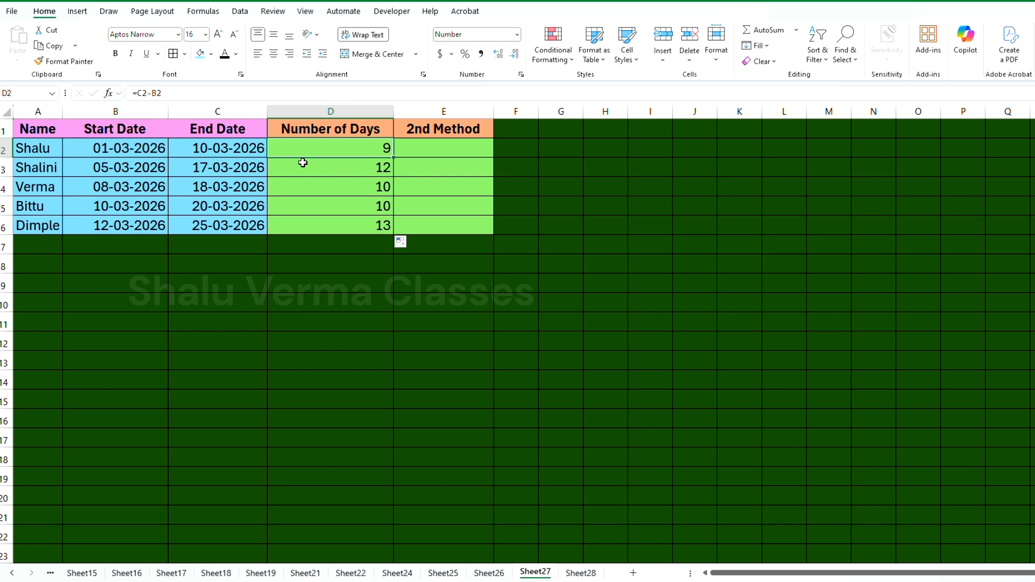
scroll(416, 209, "down", 1)
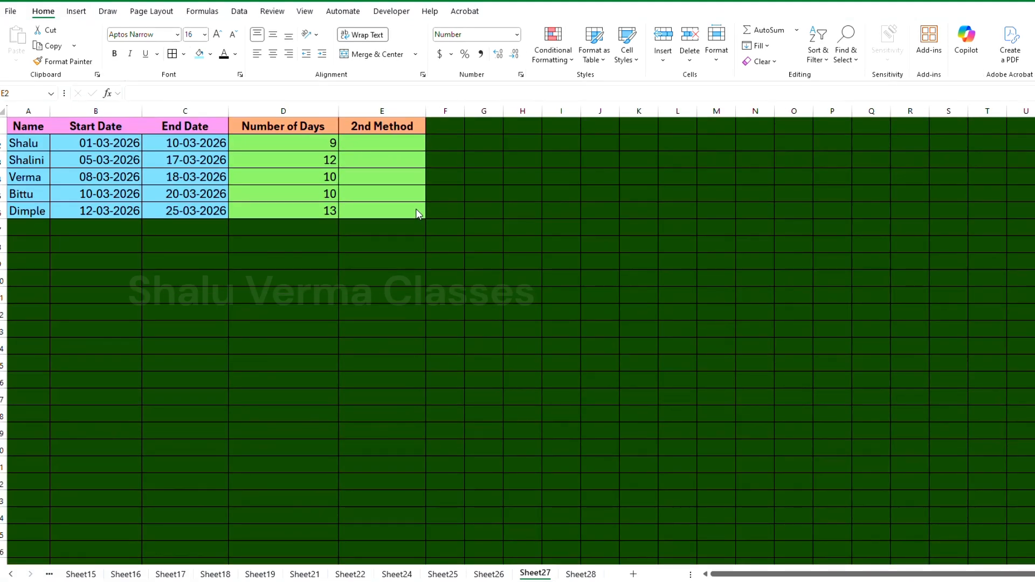
Enter =DATEDIF(B2,C2,"d") in E2 to calculate the days between the start and end dates by the second method
left_click(375, 143)
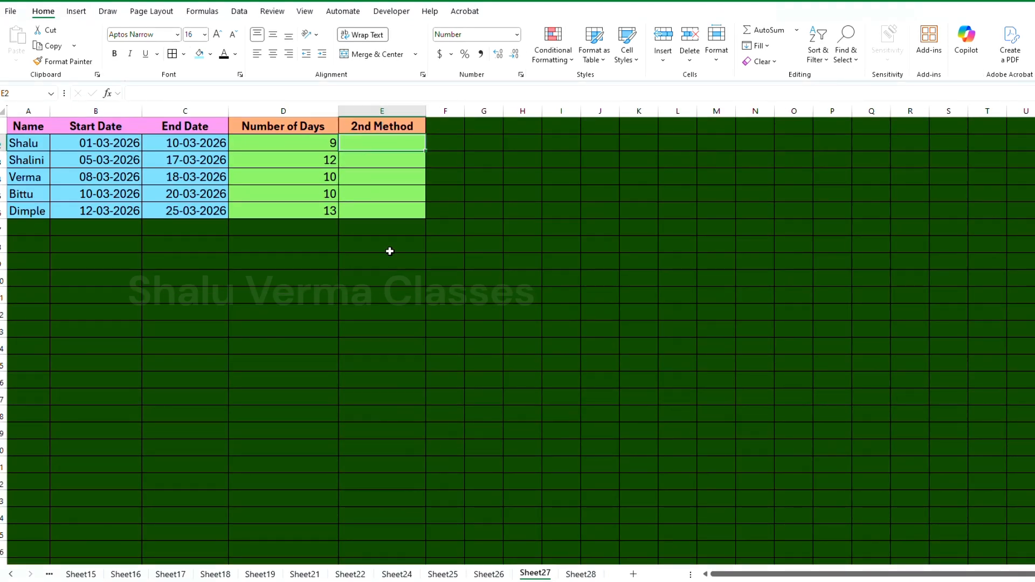
type("=datedi")
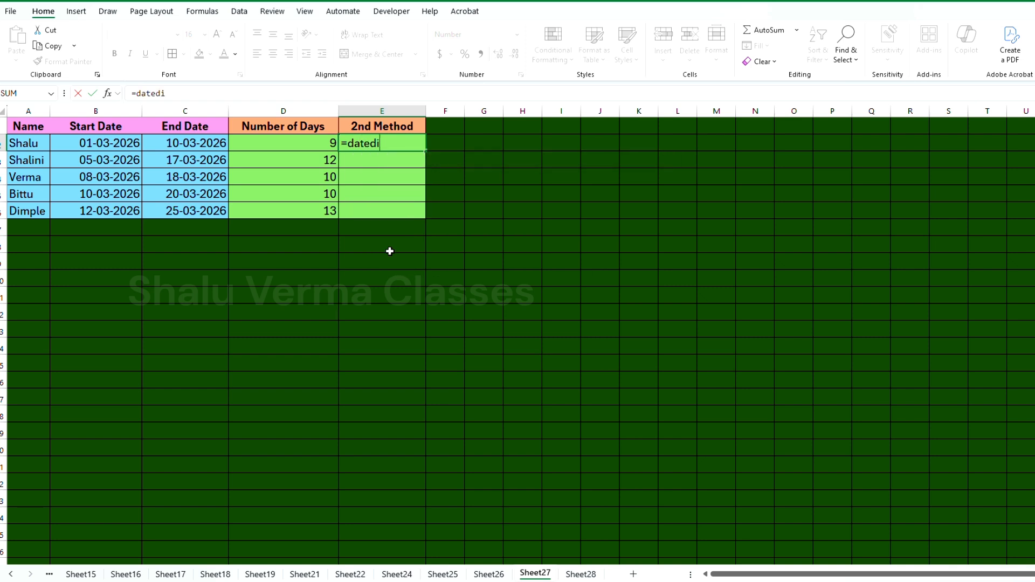
type("f(")
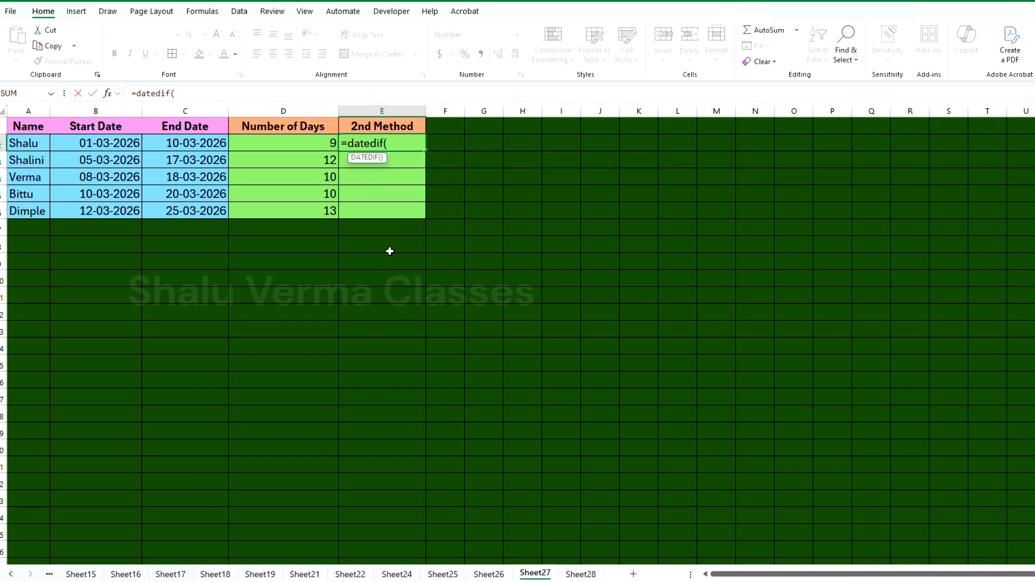
left_click(116, 142)
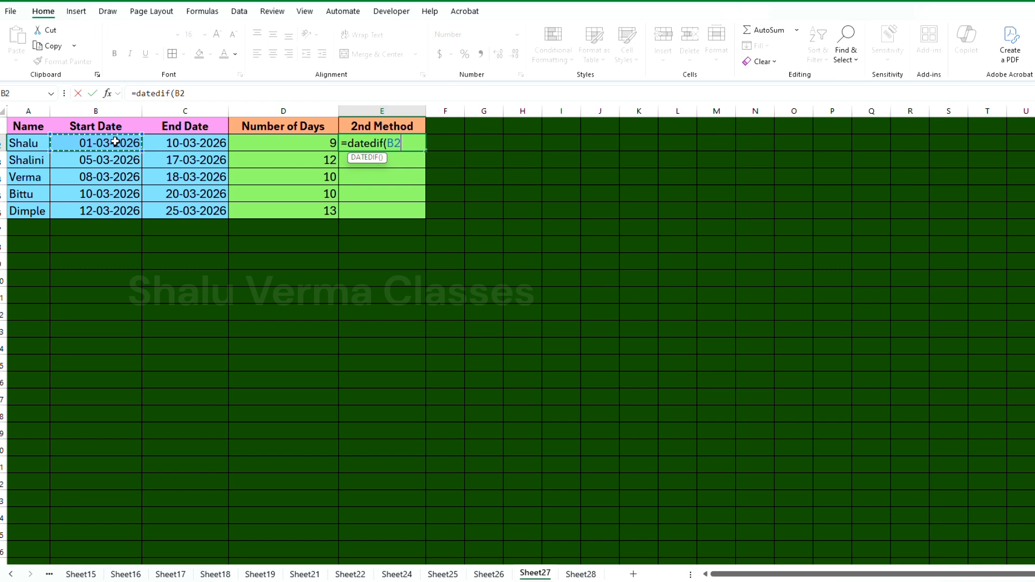
type(",")
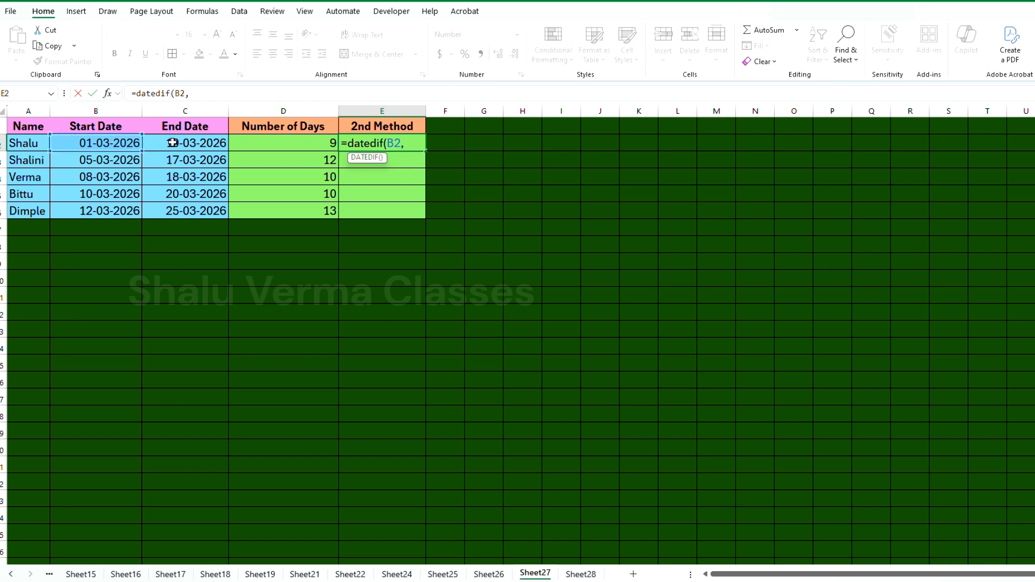
left_click(172, 143)
type(",\"")
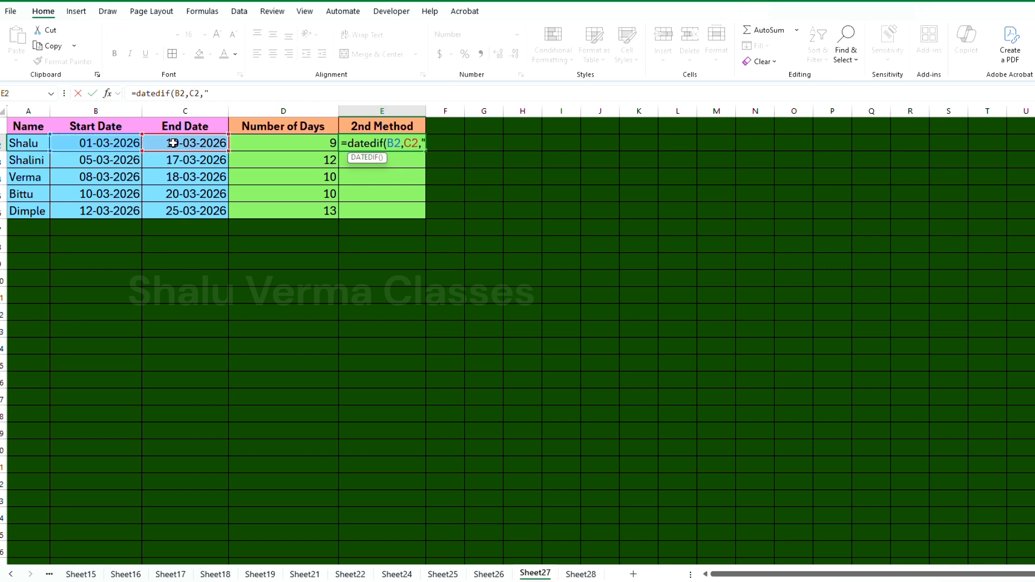
type("d\"")
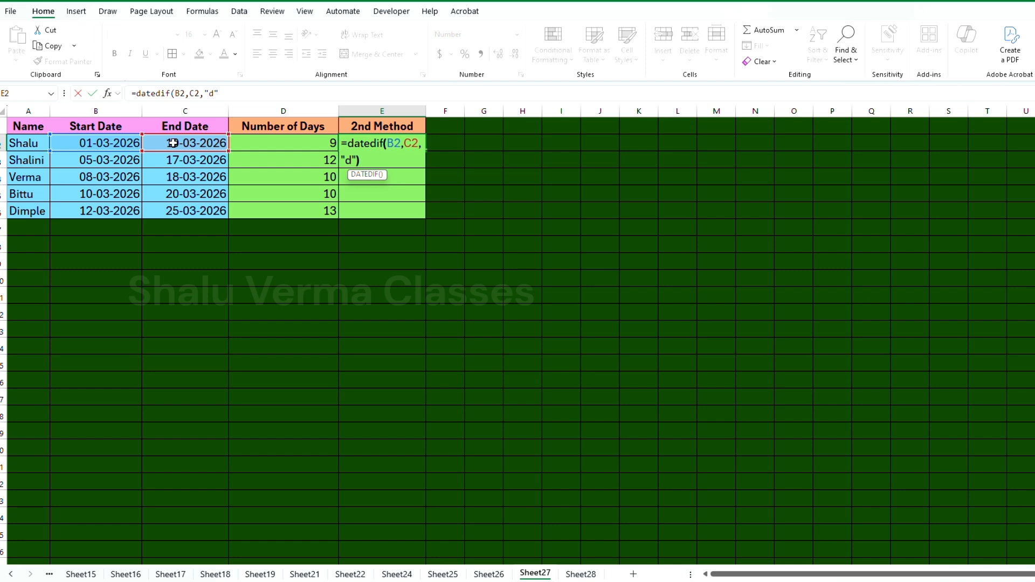
type(")")
key("Return")
Fill the DATEDIF formula from E2 down to E6 and compare both methods' columns
left_click(416, 144)
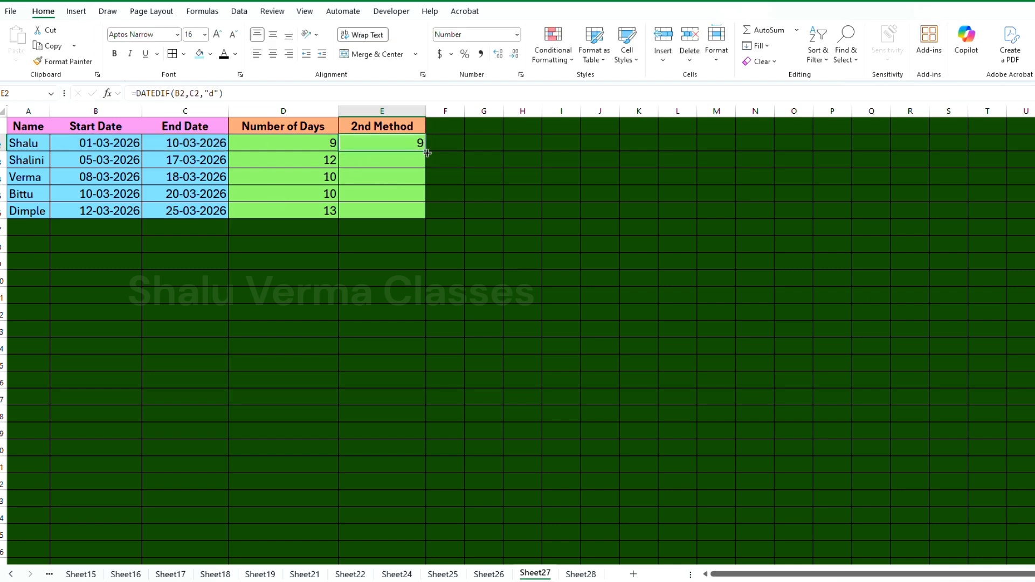
left_click_drag(427, 152, 430, 217)
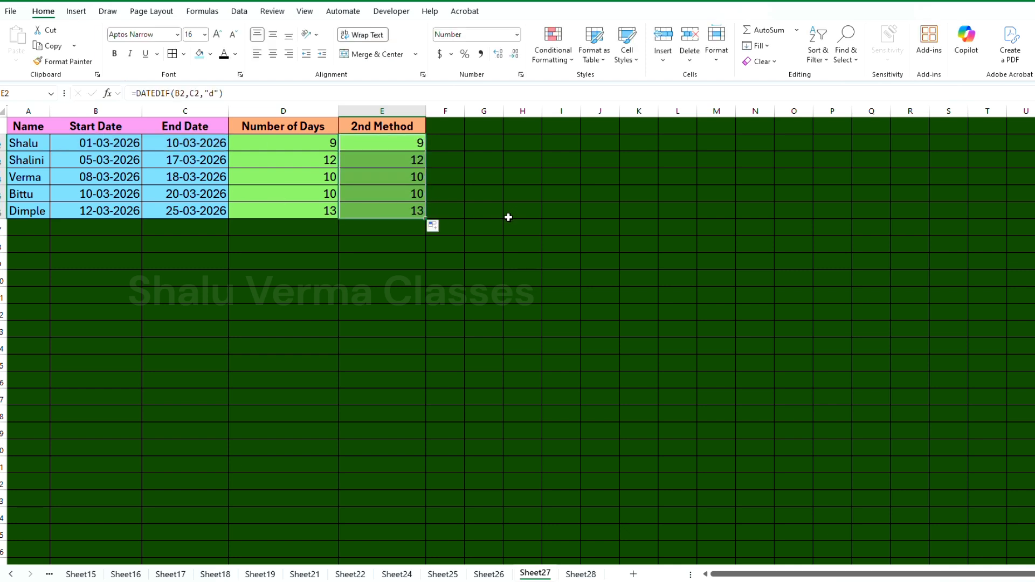
scroll(504, 216, "up", 5)
left_click(617, 258)
left_click_drag(777, 574, 795, 574)
left_click(599, 186)
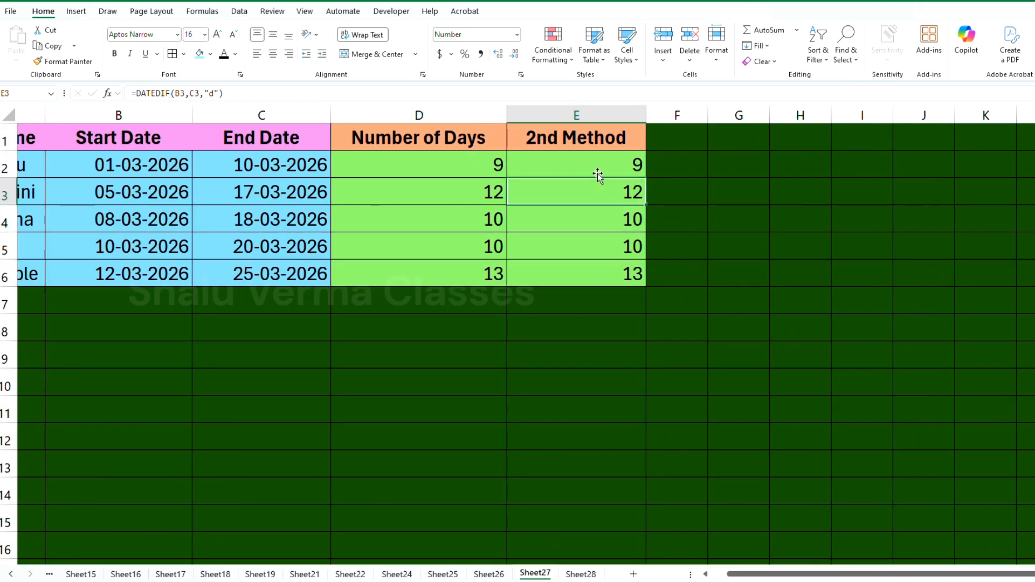
scroll(564, 230, "down", 4)
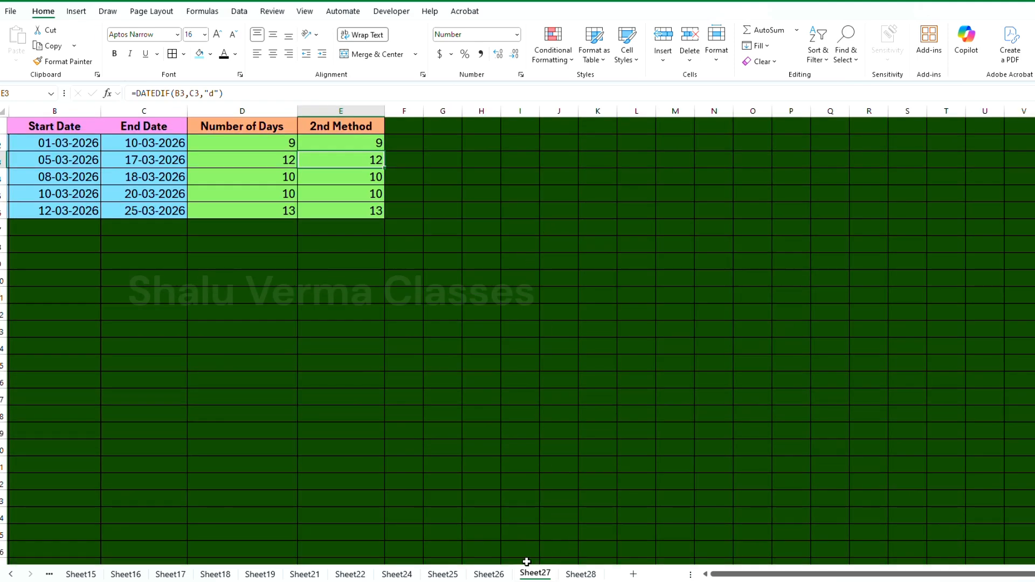
Go back past Sheet26 to Sheet25 with the raw and converted dates
left_click(489, 574)
left_click(293, 187)
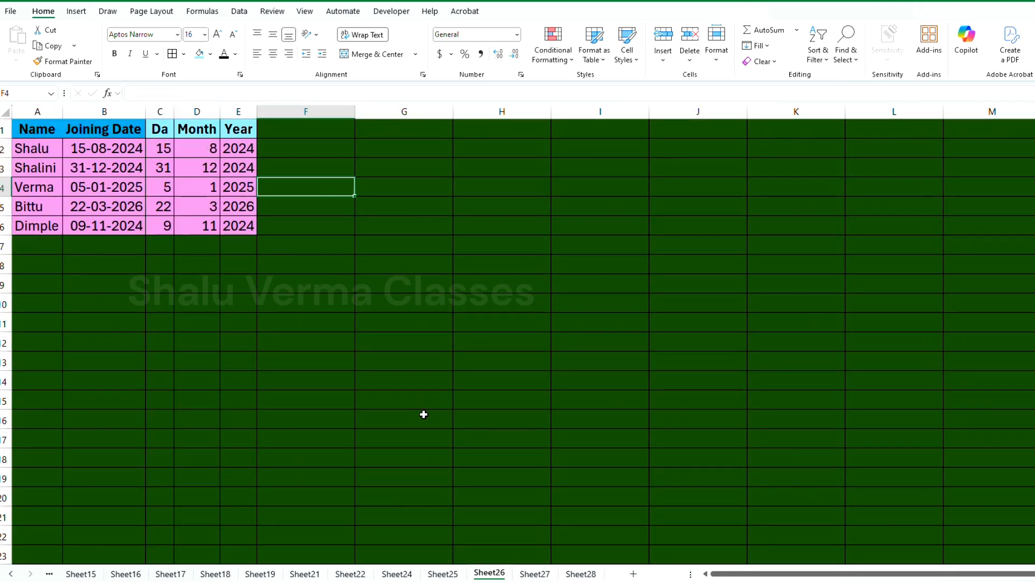
left_click(443, 574)
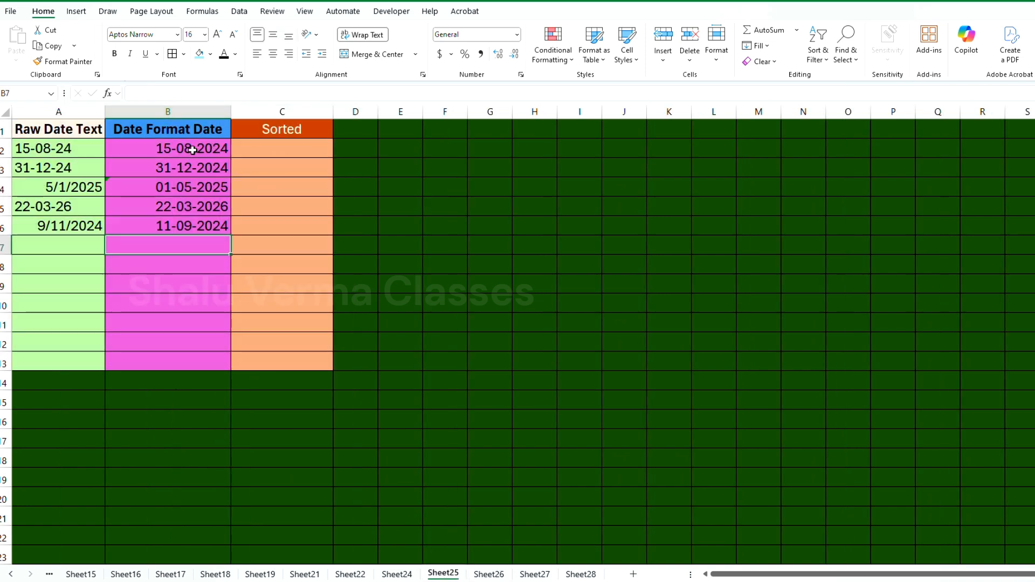
Try a custom sort on the formula dates in B2:B6 using only the current selection, and undo it
left_click_drag(192, 150, 197, 222)
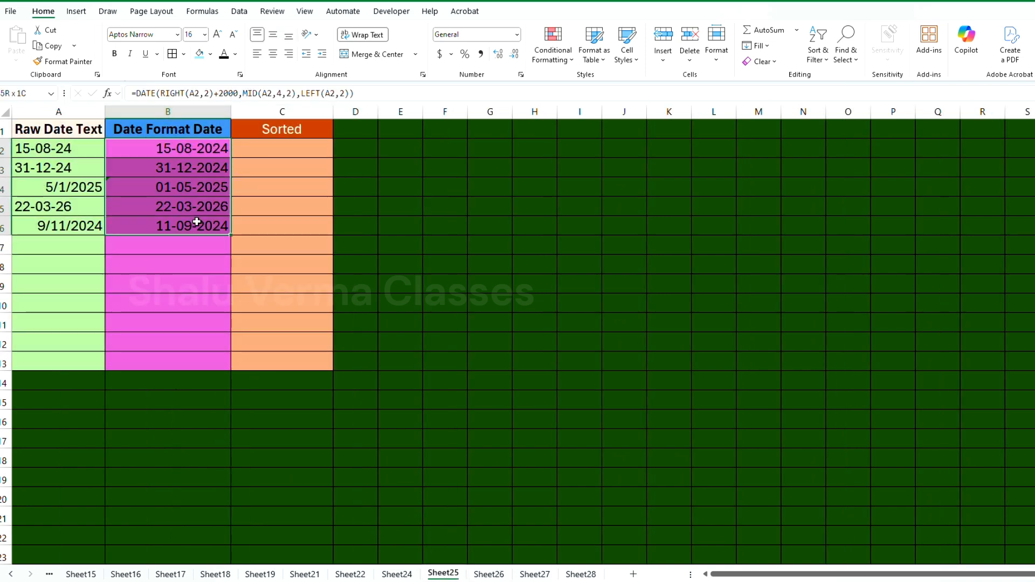
left_click(824, 63)
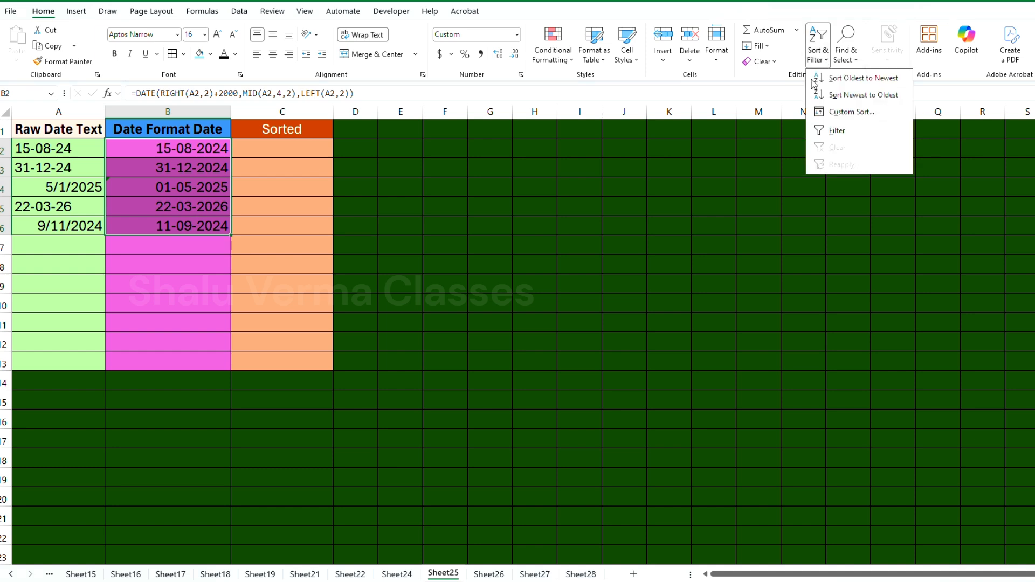
left_click(862, 111)
left_click(76, 373)
left_click(206, 395)
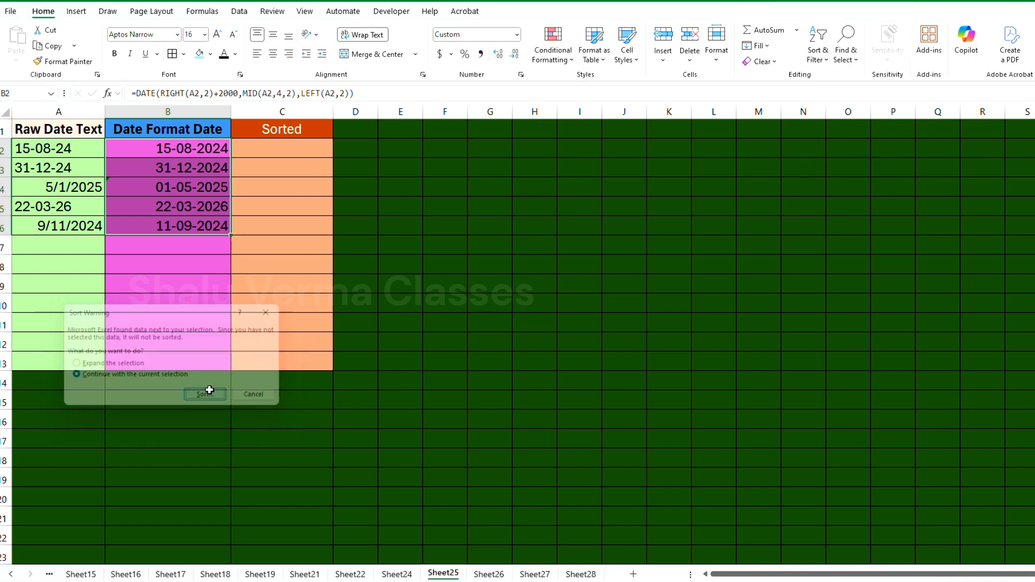
left_click(272, 432)
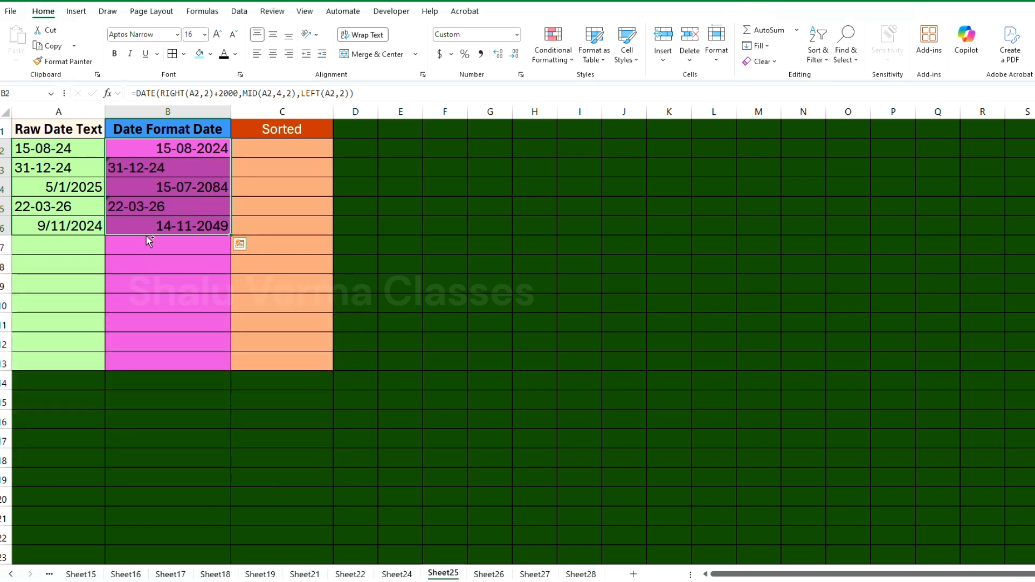
key("ctrl+z")
Copy the converted dates in B2:B6 and paste them as values only into the Sorted column starting at C2
left_click(207, 173)
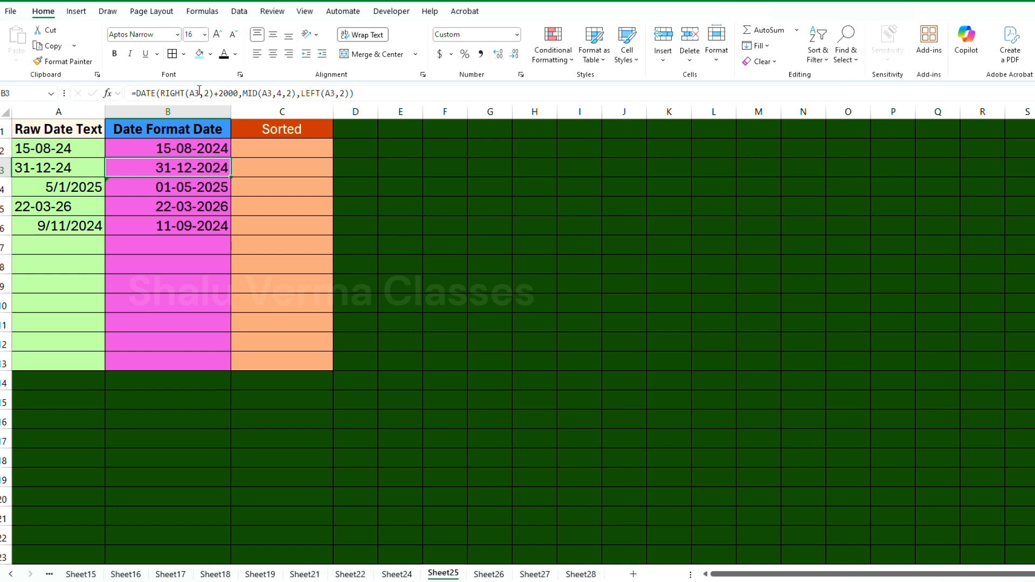
left_click_drag(177, 152, 181, 222)
key("ctrl+c")
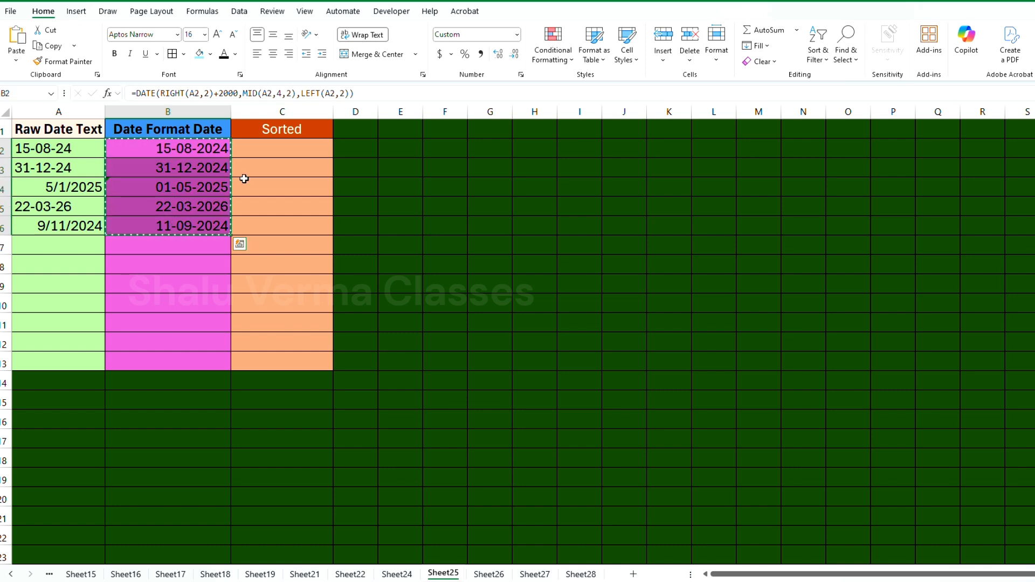
left_click(281, 156)
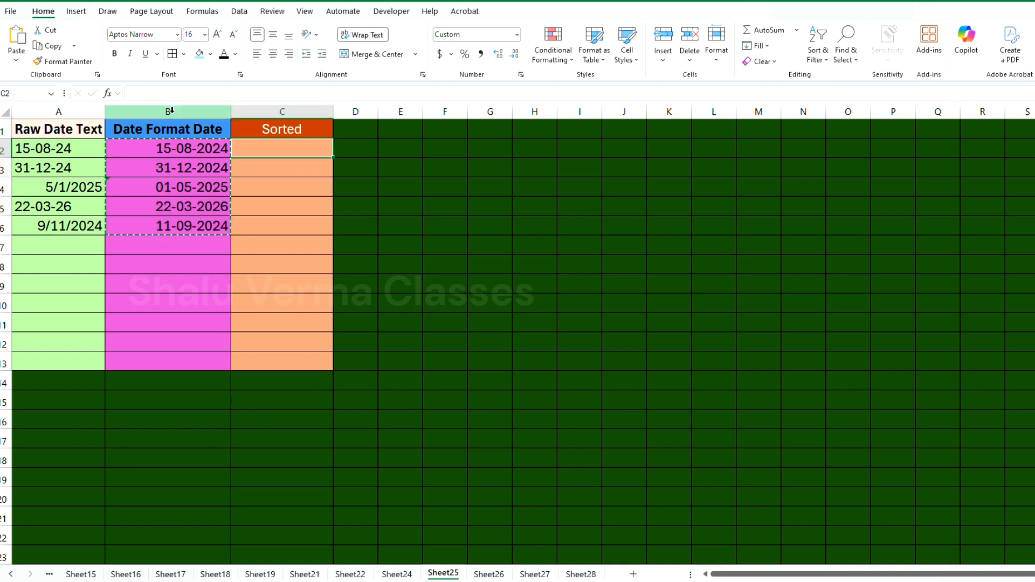
left_click(16, 60)
left_click(51, 207)
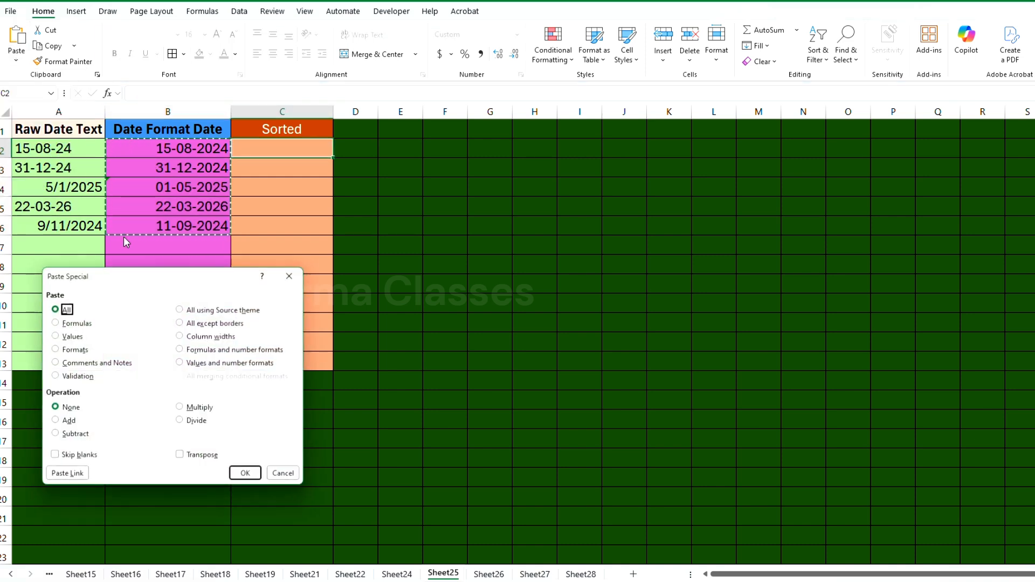
left_click(71, 338)
left_click(246, 474)
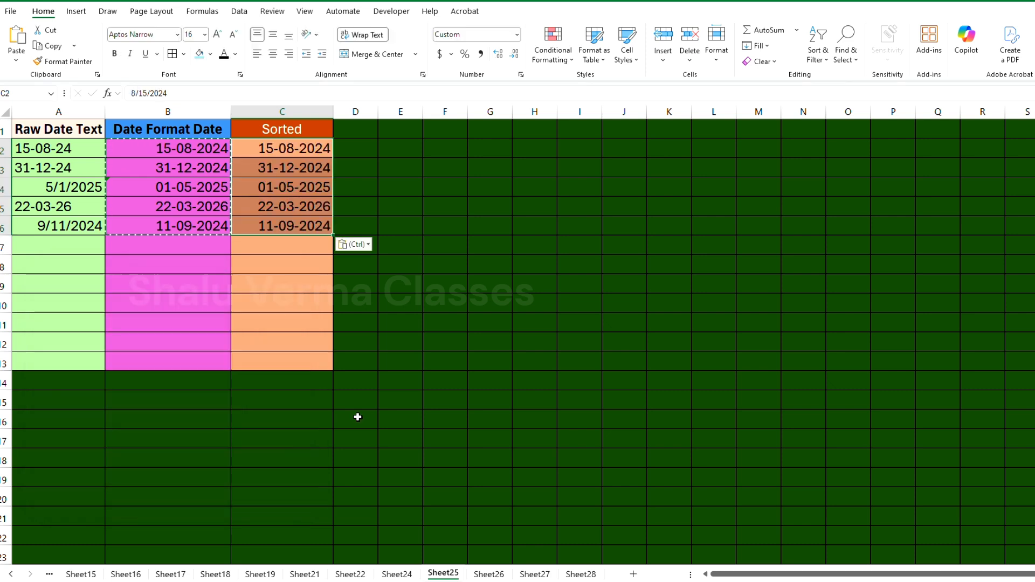
key("Escape")
left_click(305, 152)
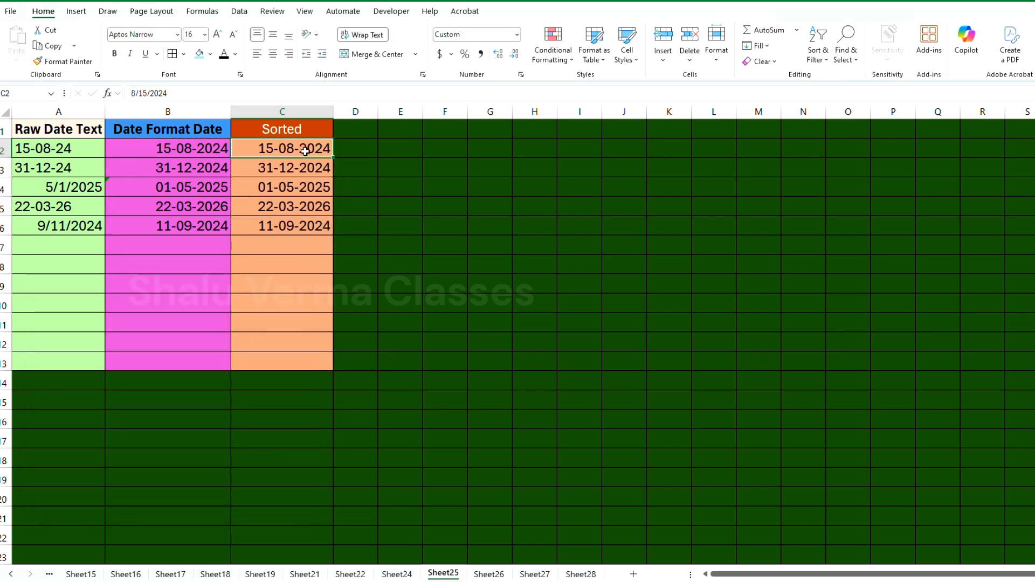
left_click(290, 168)
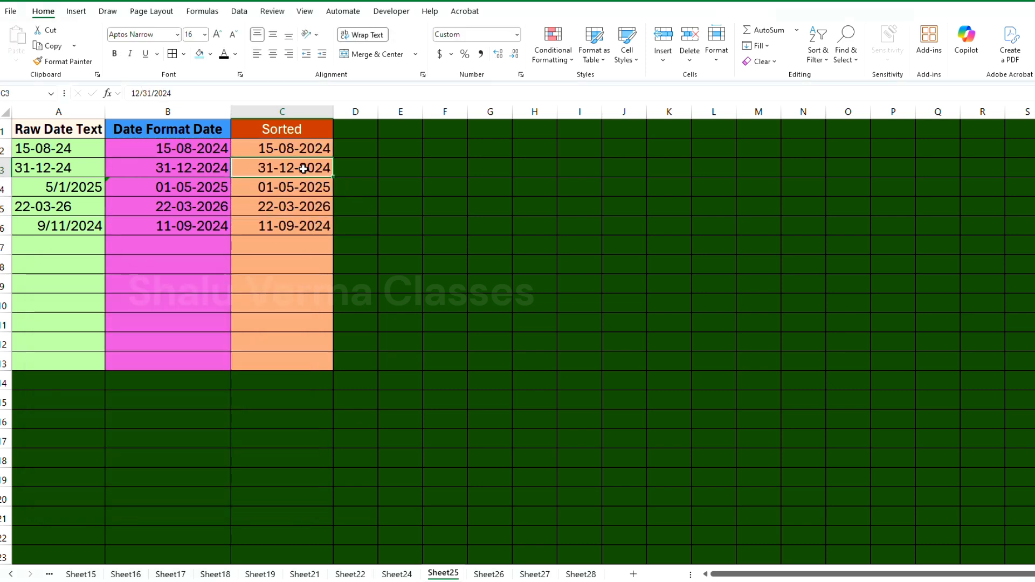
left_click(286, 207)
Sort the pasted dates in C2:C6 by cell values from oldest to newest, continuing with the current selection only
left_click_drag(307, 153, 307, 226)
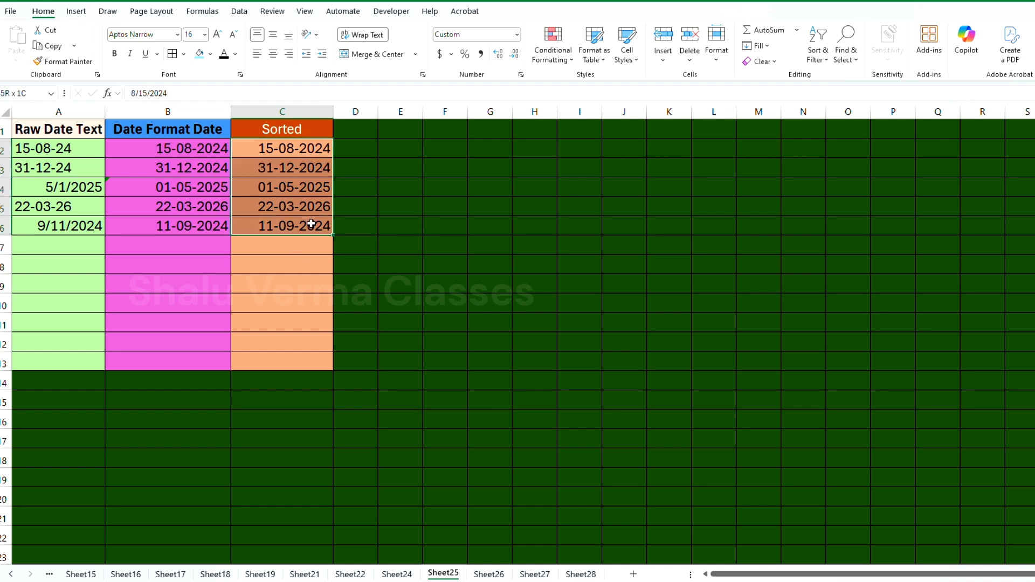
left_click(827, 59)
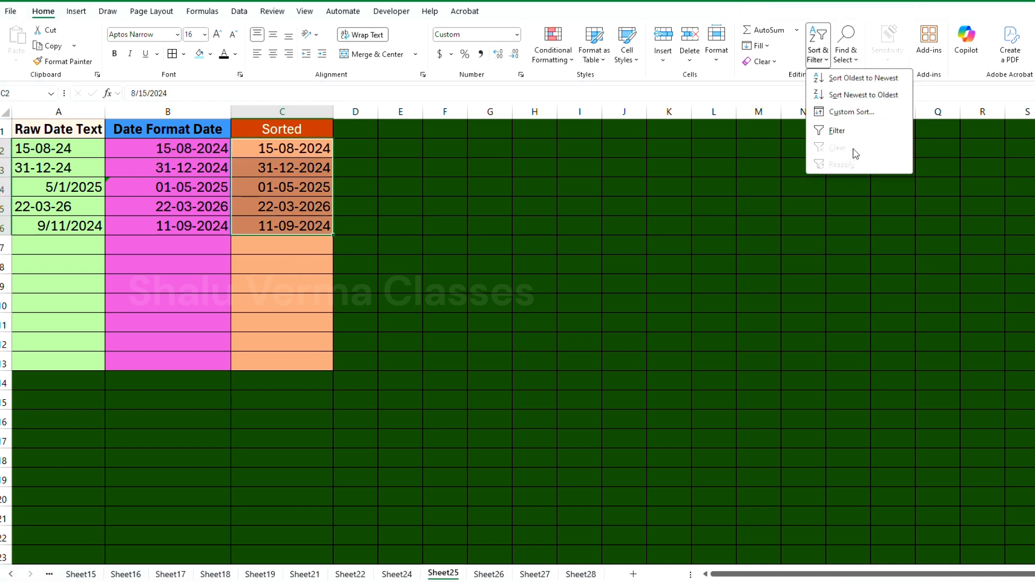
left_click(852, 112)
left_click(72, 380)
left_click(215, 402)
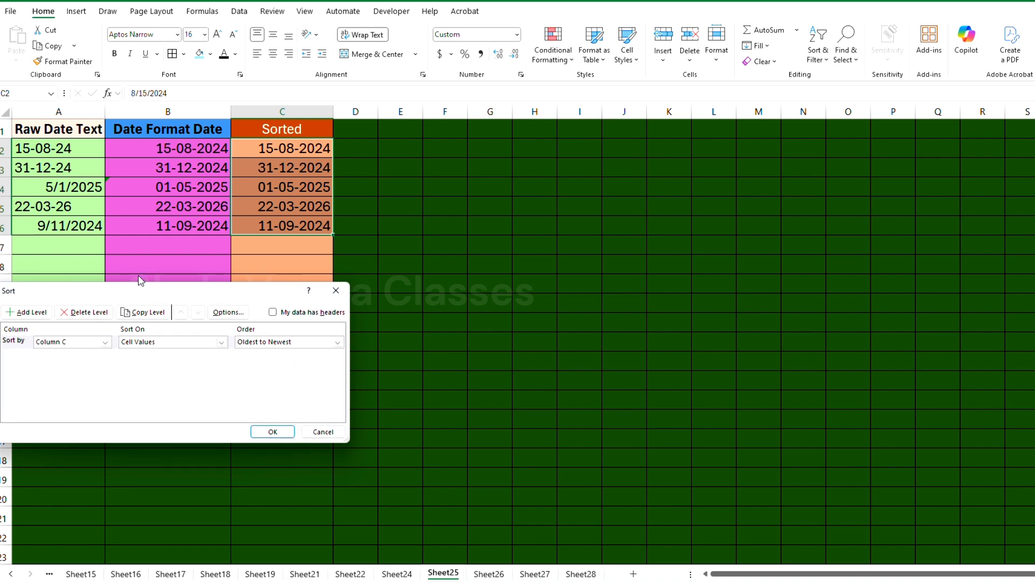
left_click(273, 432)
left_click_drag(330, 148, 313, 228)
key("ctrl+Down")
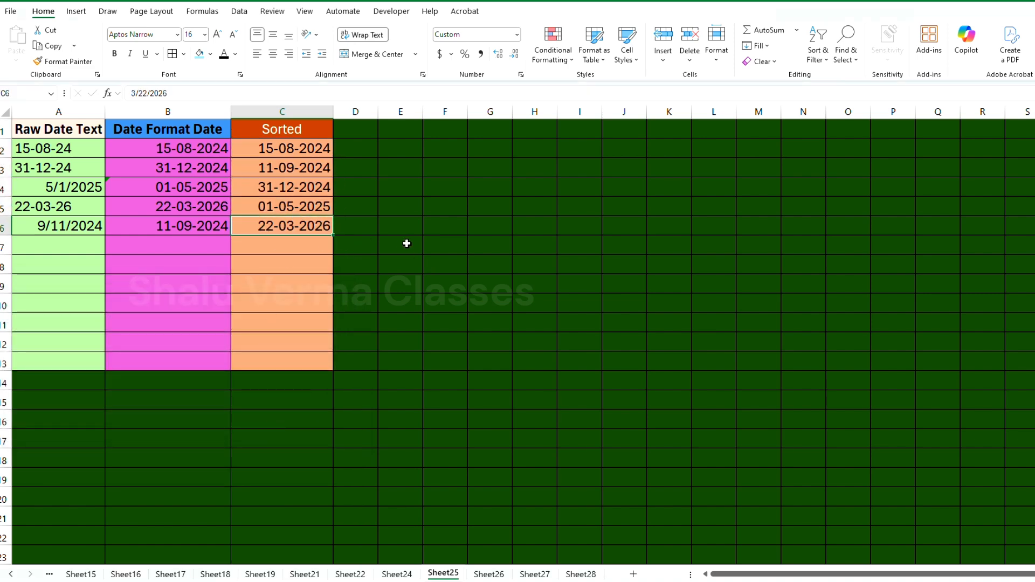
scroll(415, 245, "up", 5)
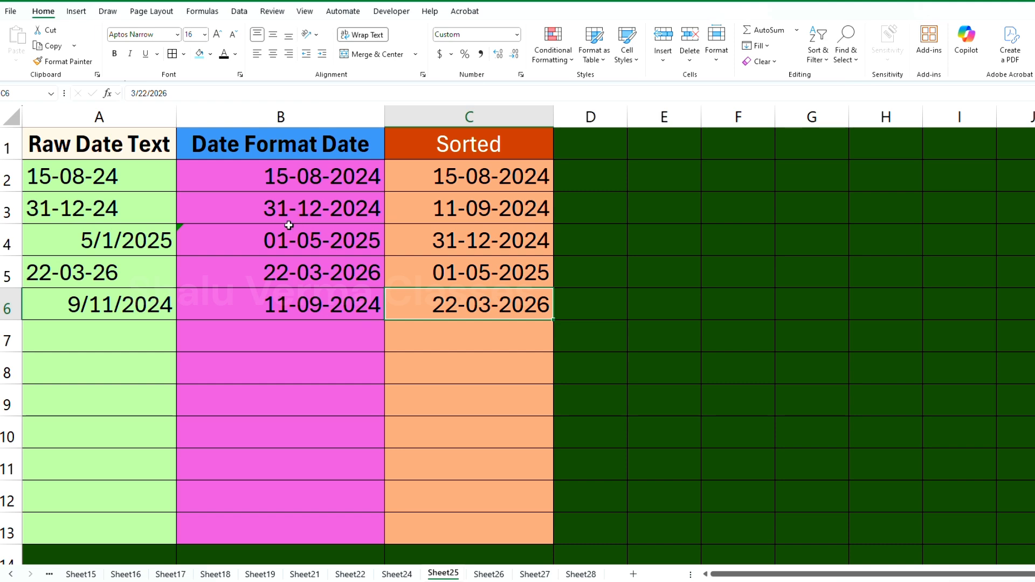
left_click(291, 282)
left_click(484, 308)
scroll(474, 319, "down", 3, "ctrl")
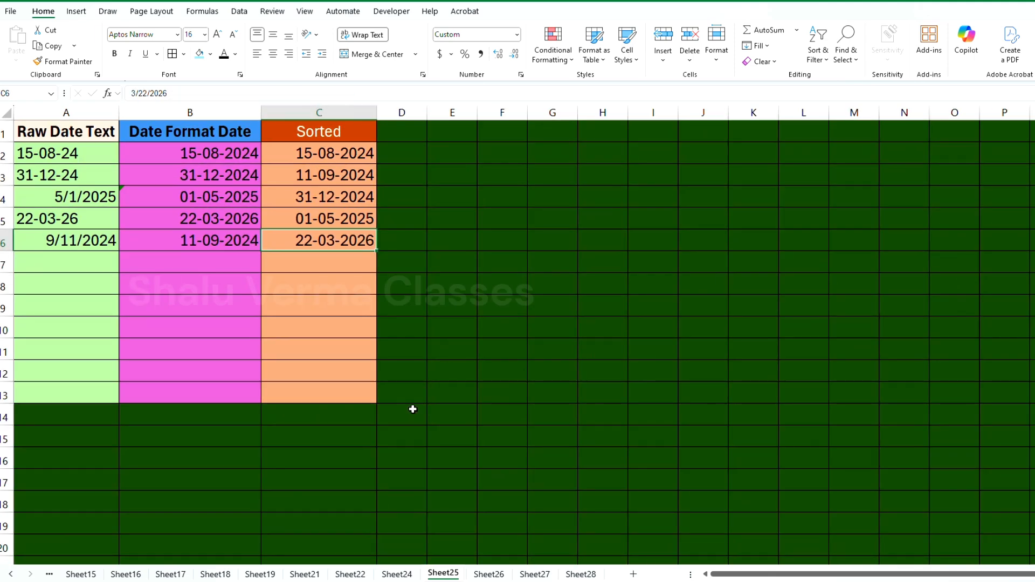
On Sheet26, copy the day, month and year results in C2:E6 and paste them as values only starting at C8
left_click(478, 575)
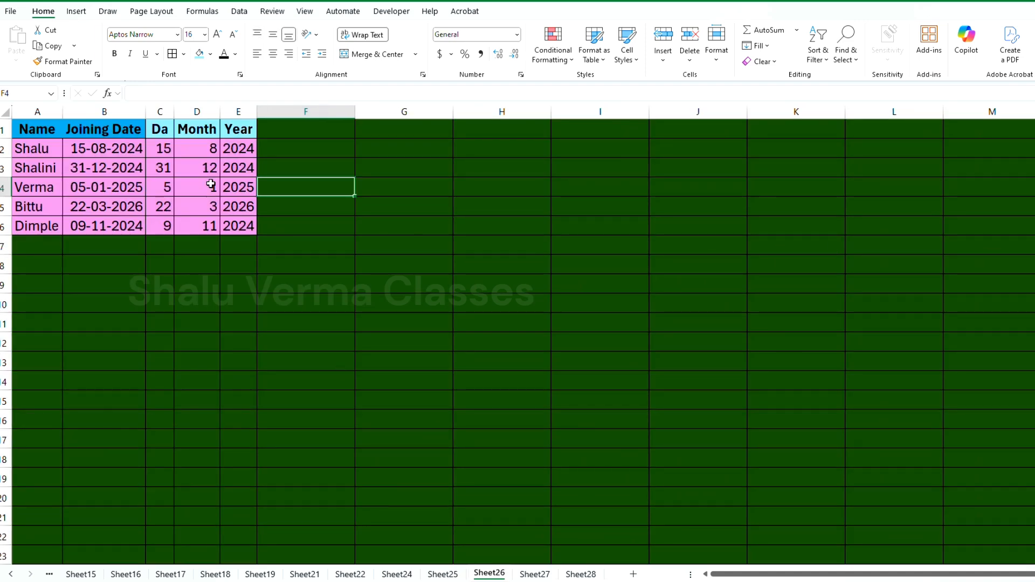
left_click(212, 148)
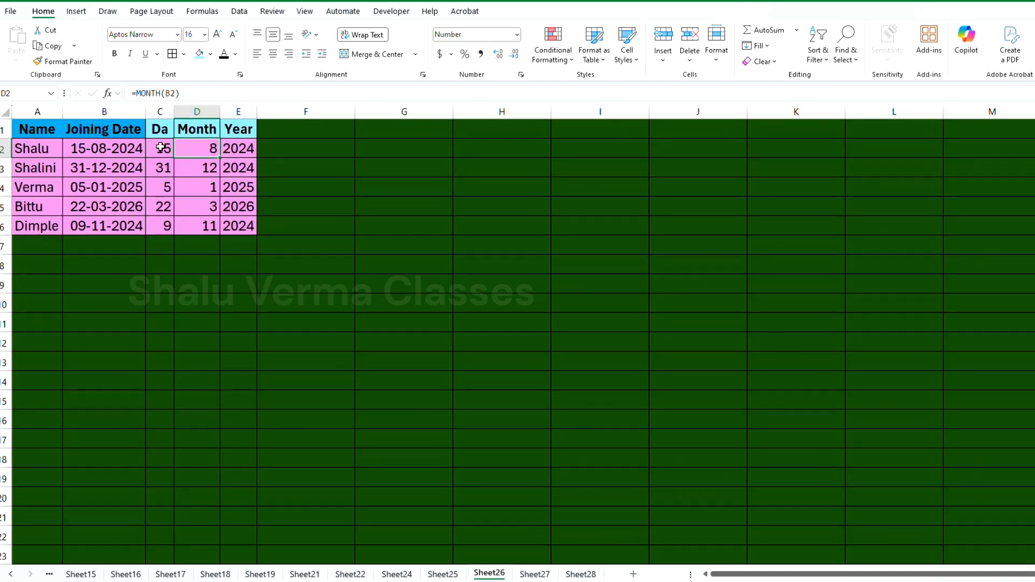
mouse_move(161, 147)
left_mouse_down()
mouse_move(237, 204)
mouse_move(235, 223)
left_mouse_up()
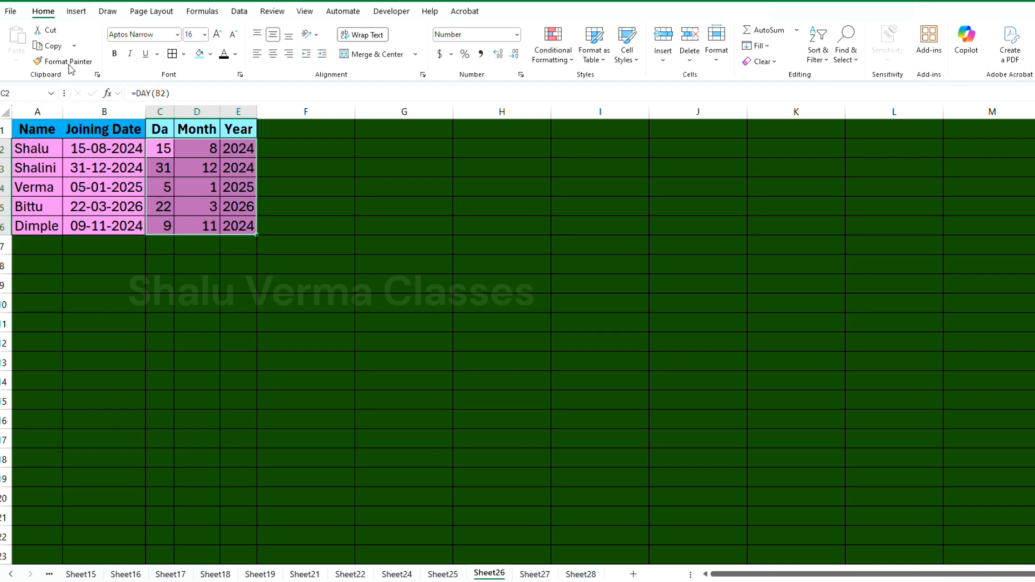
left_click(49, 46)
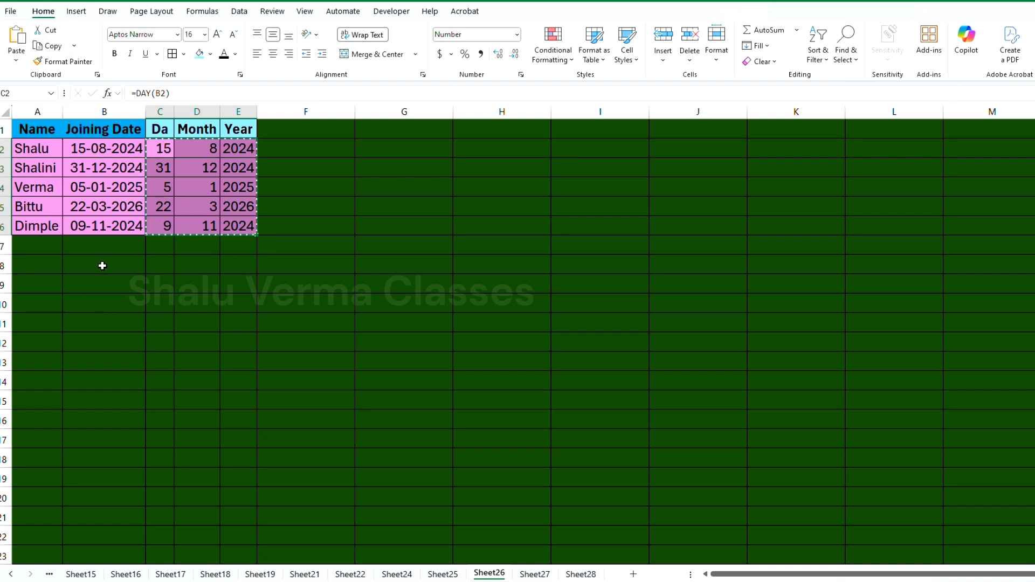
left_click(157, 270)
left_click(16, 60)
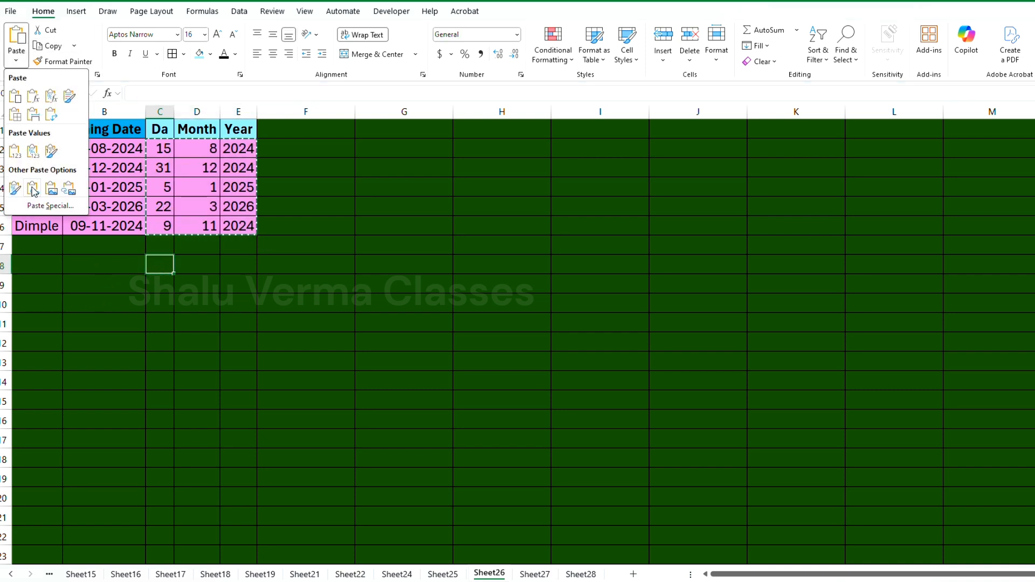
left_click(50, 205)
left_click(78, 337)
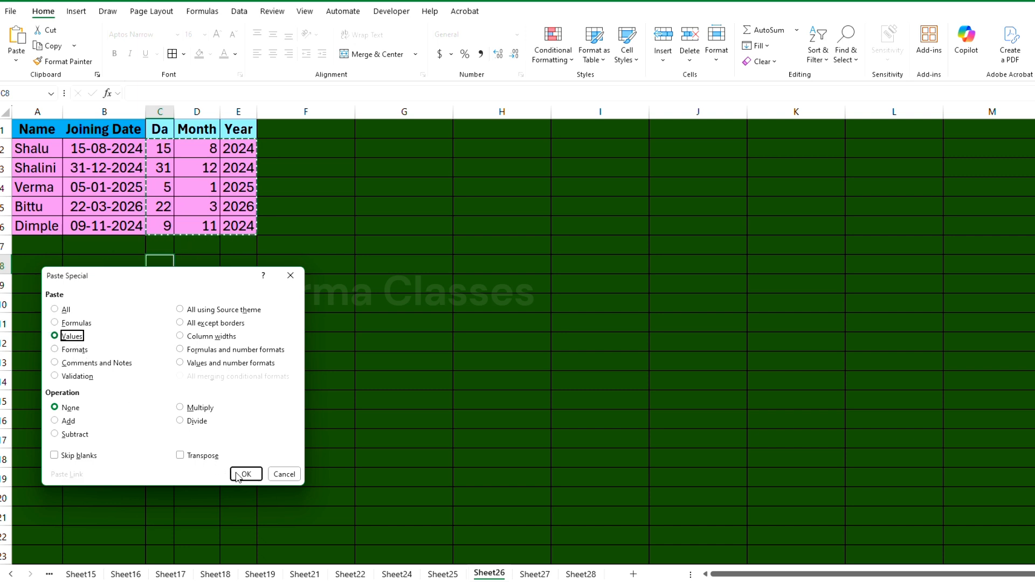
left_click(246, 474)
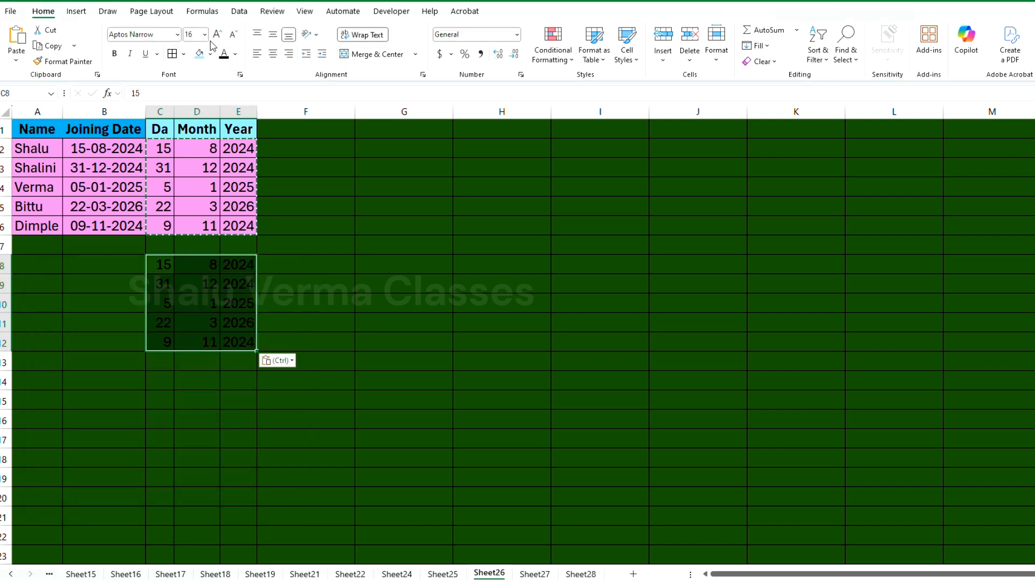
Fill the pasted values in C8:E12 with the light blue background colour and check that cells hold plain numbers
left_click(199, 54)
left_click(213, 323)
left_click(233, 268)
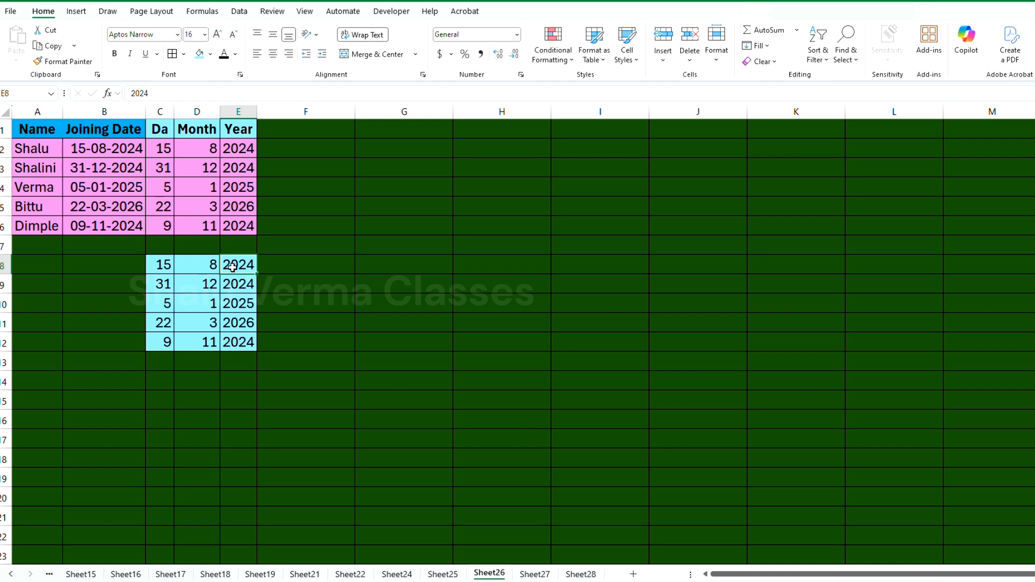
left_click(211, 322)
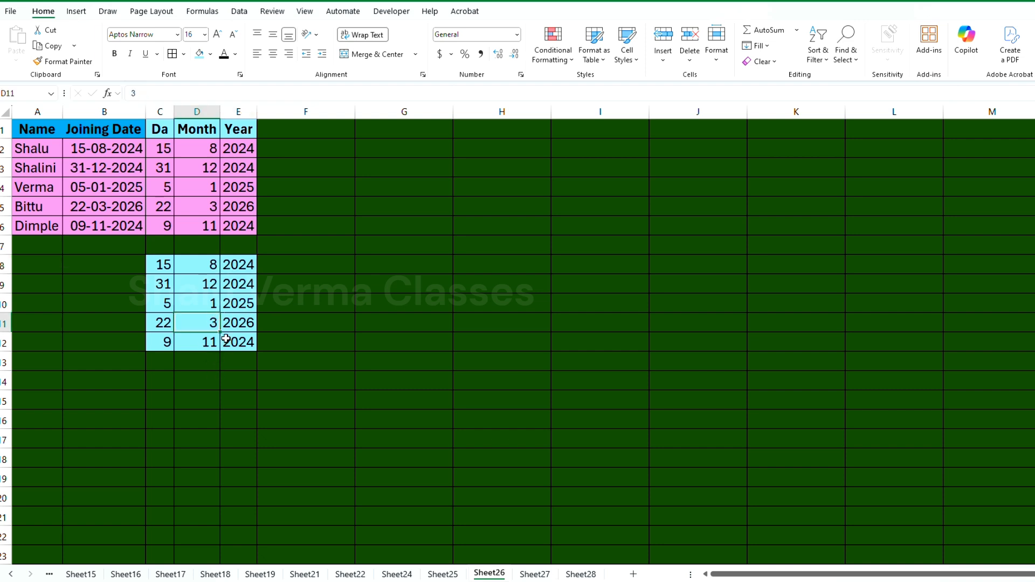
On Sheet27, copy the 2nd Method DATEDIF results in E2:E6 and paste them as values only starting at E8
left_click(534, 574)
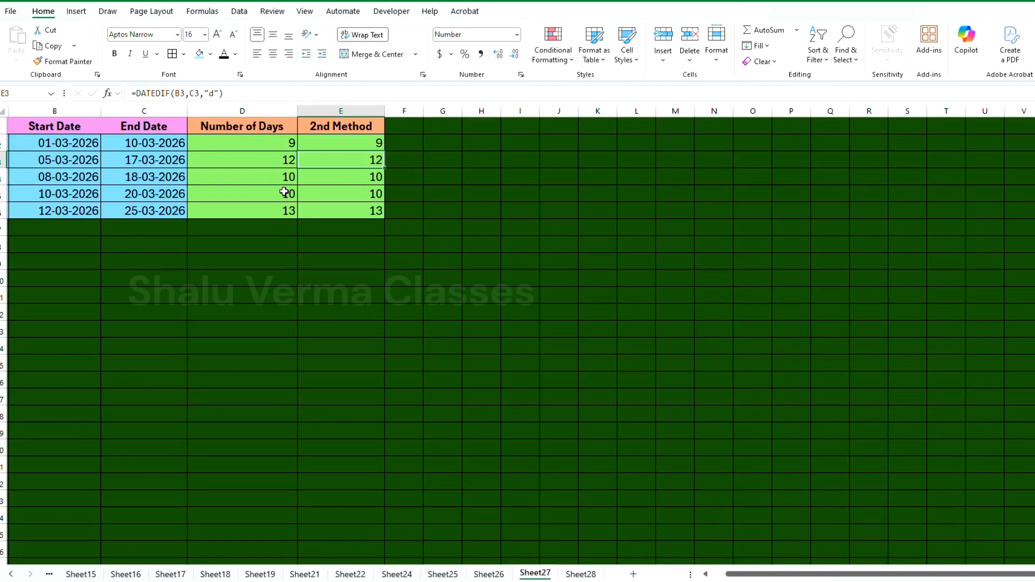
left_click(271, 143)
left_click_drag(363, 144, 370, 210)
key("ctrl+c")
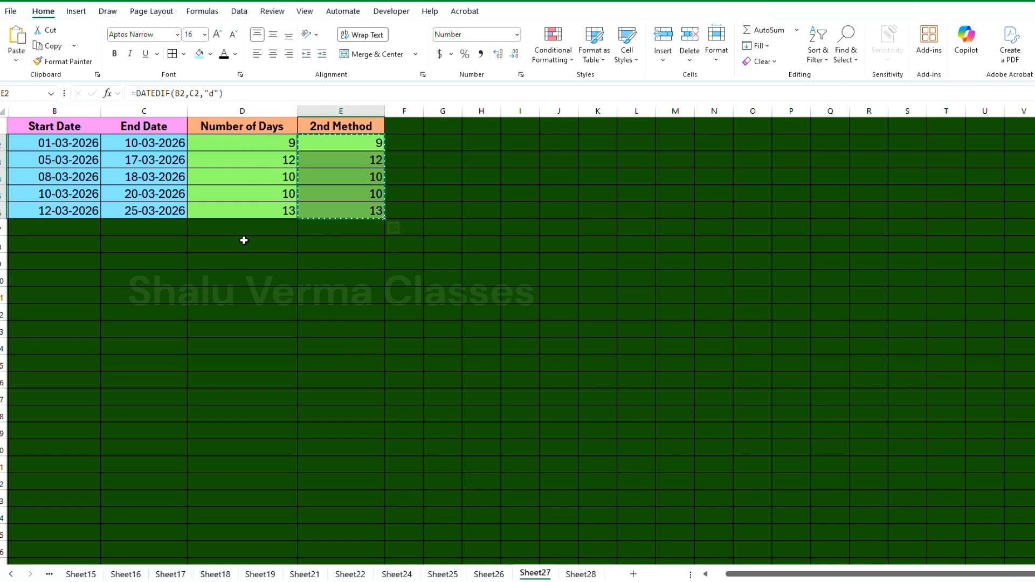
left_click(343, 244)
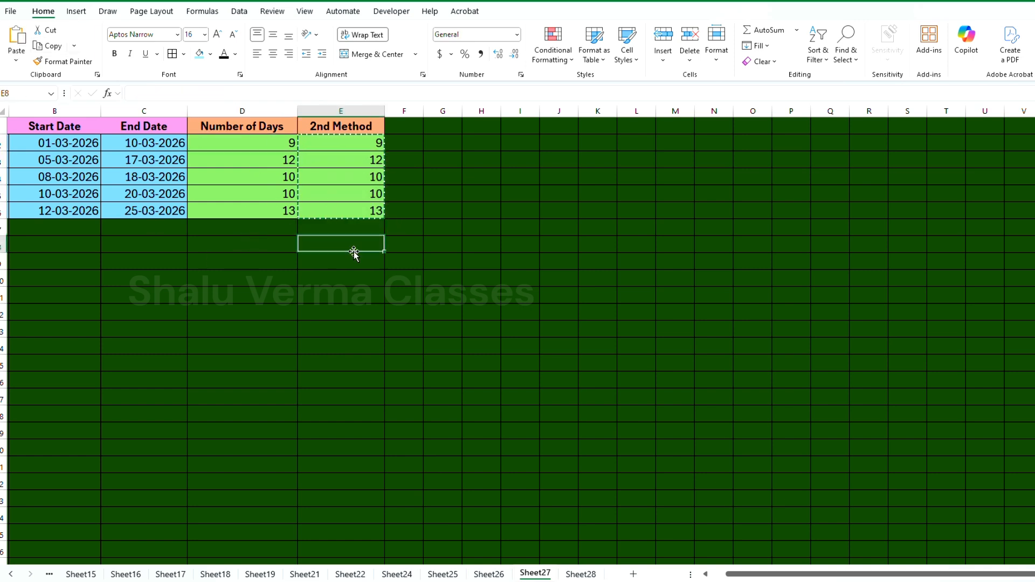
left_click(16, 59)
left_click(47, 204)
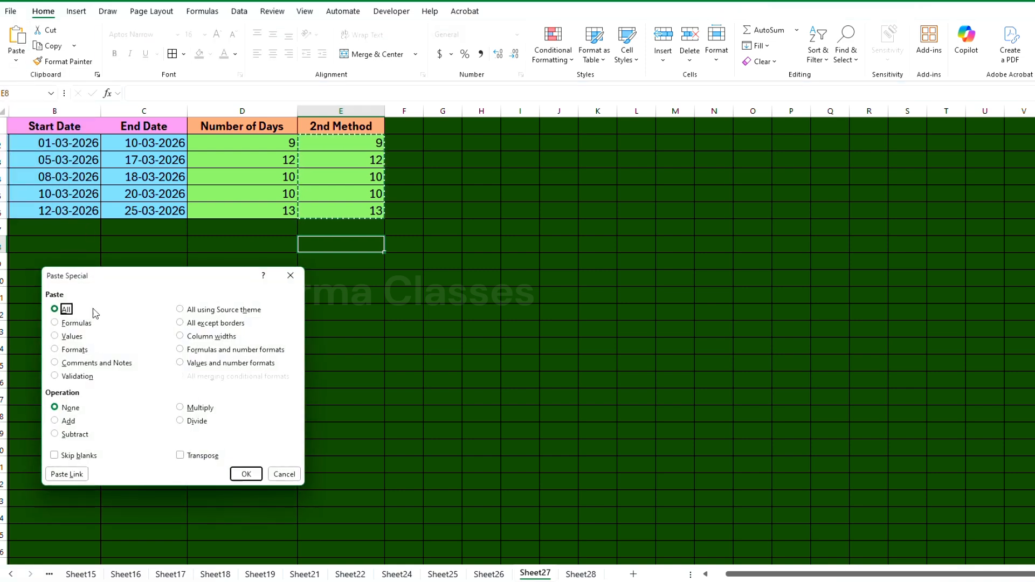
left_click(73, 339)
left_click(247, 474)
left_click(328, 259)
left_click(336, 327)
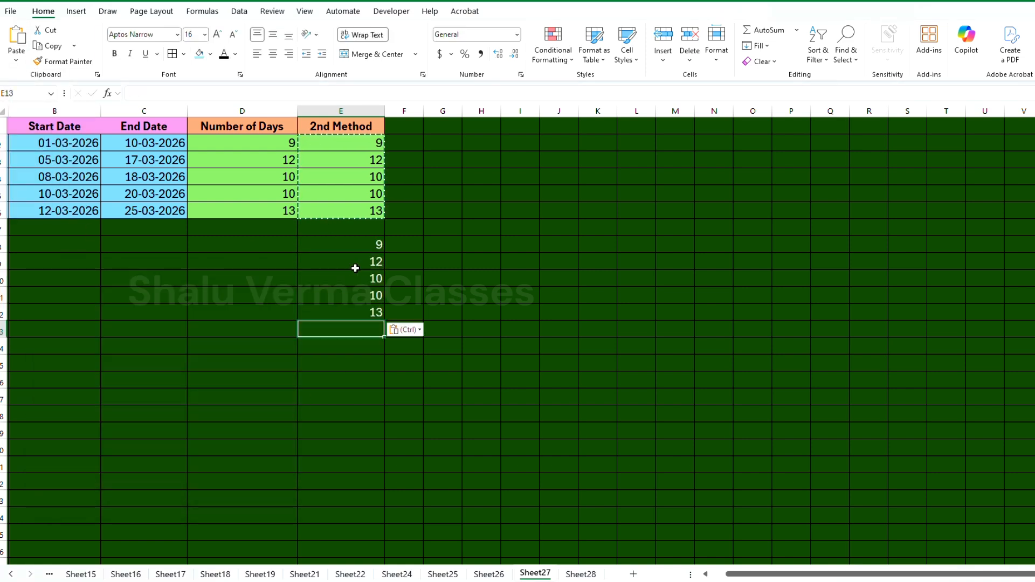
key("Escape")
left_click(272, 294)
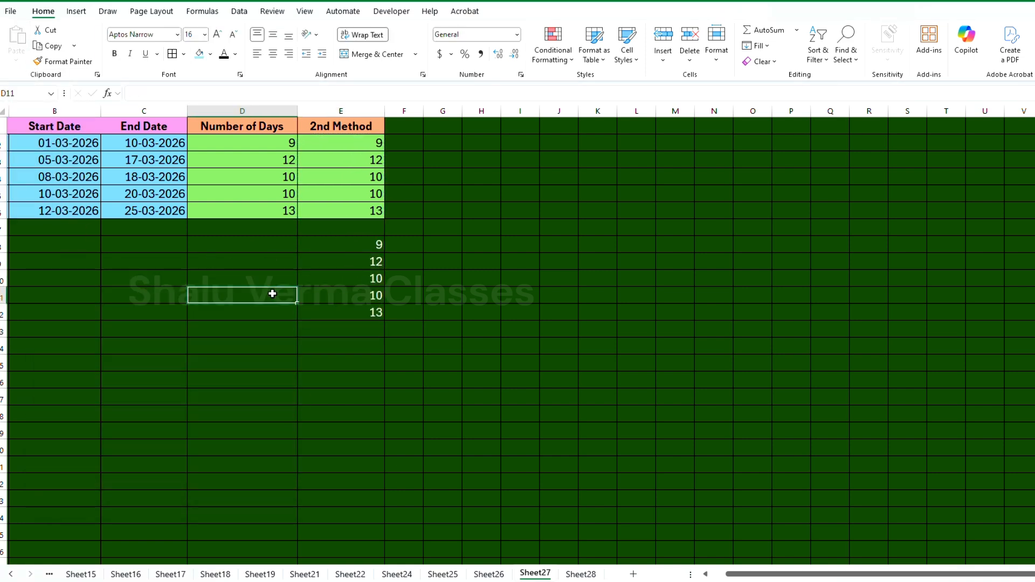